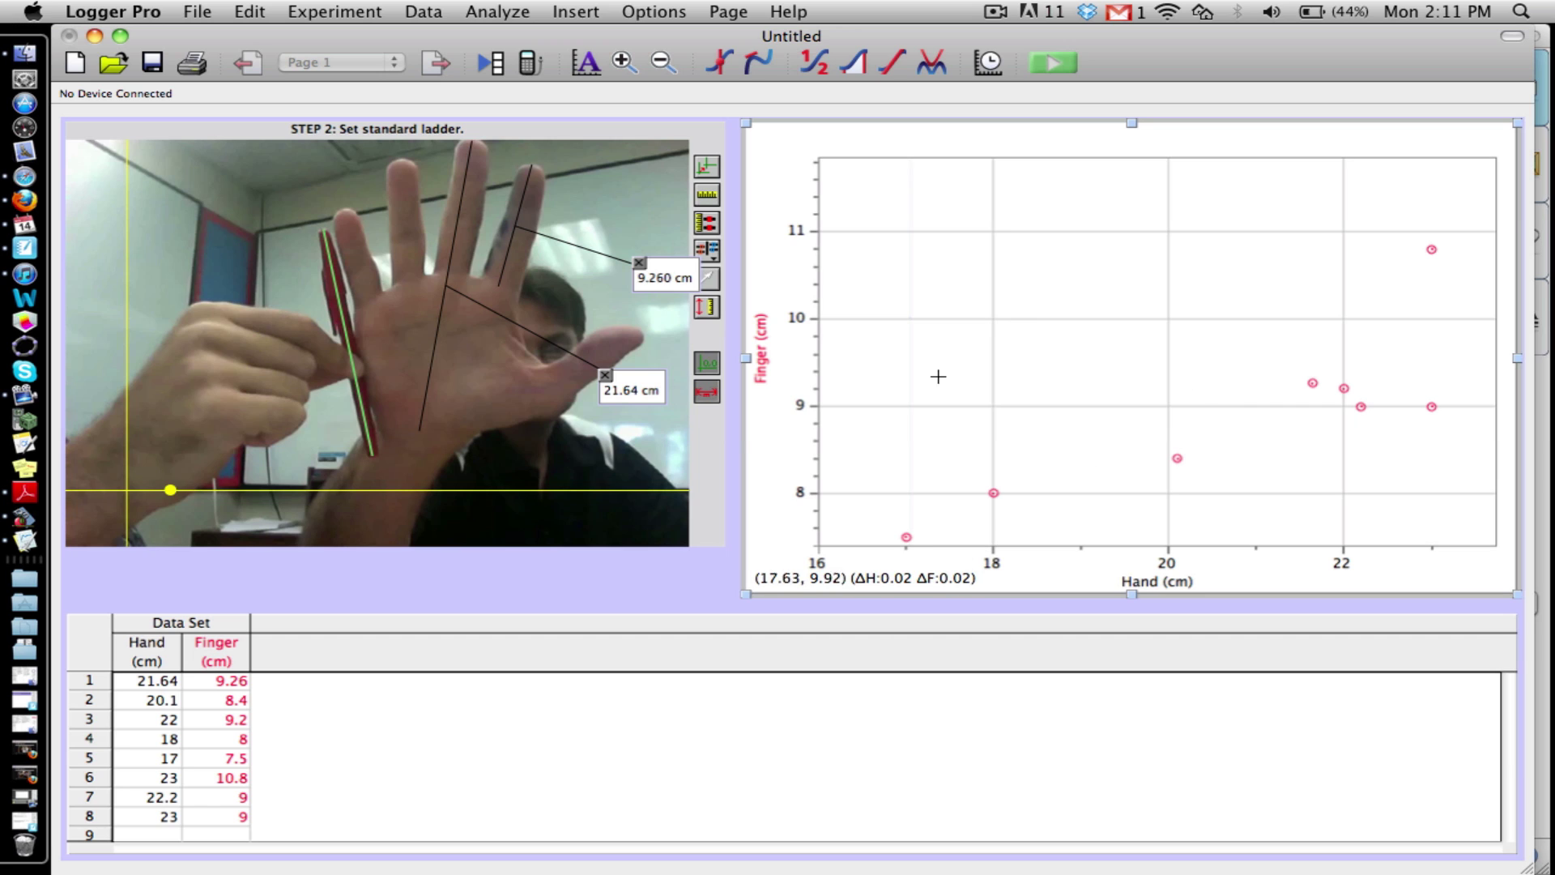
Autoscale the graph, then stretch the Hand axis to 16–24 cm and the Finger axis to about 11
left_click(592, 68)
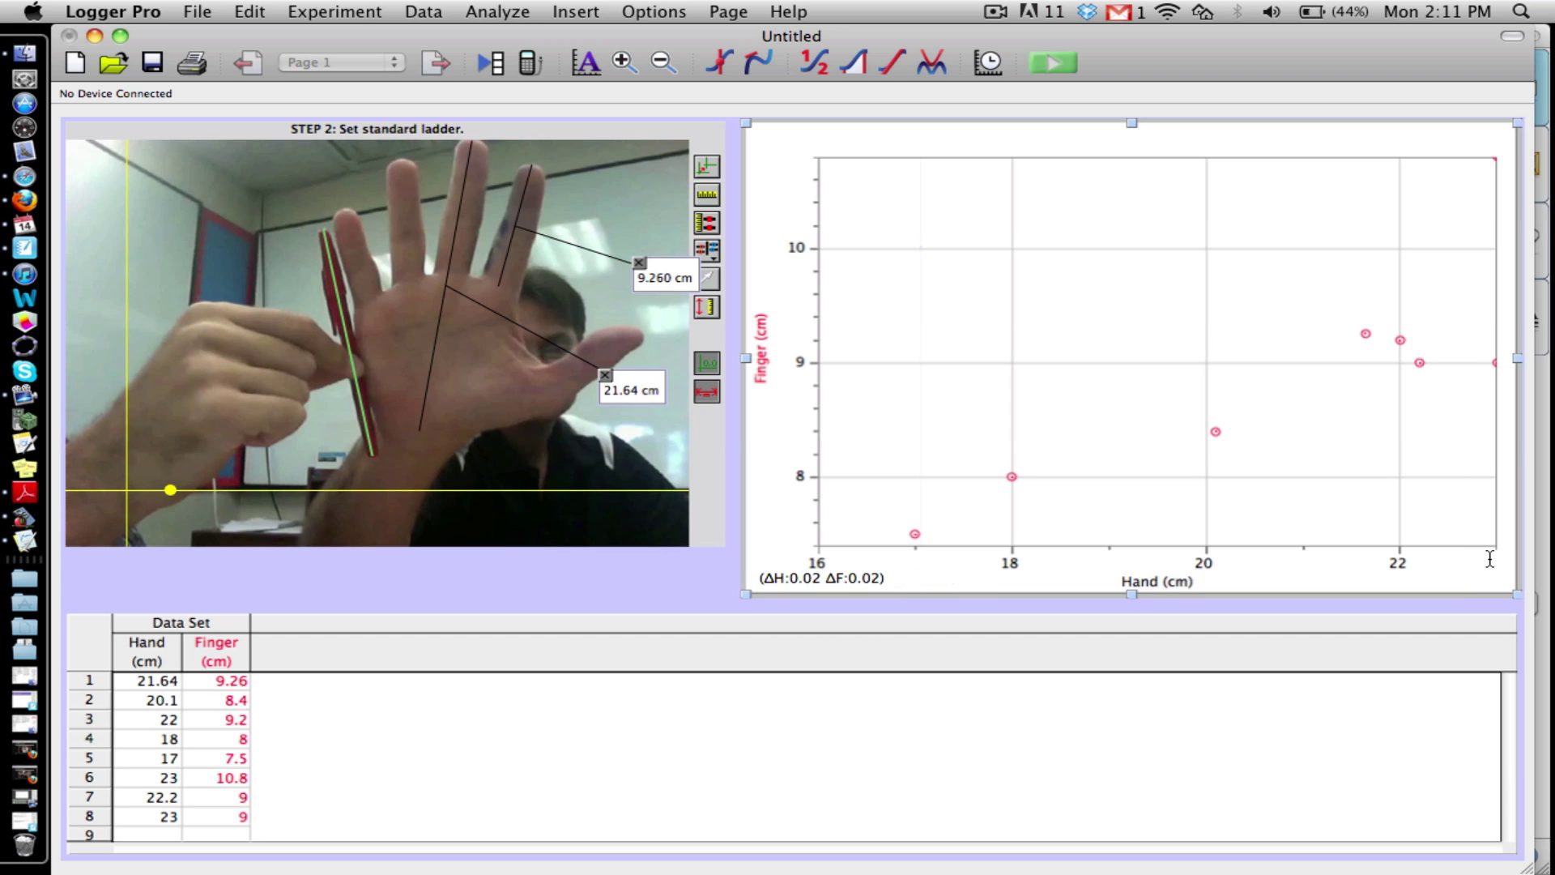
left_click_drag(1489, 547, 1302, 557)
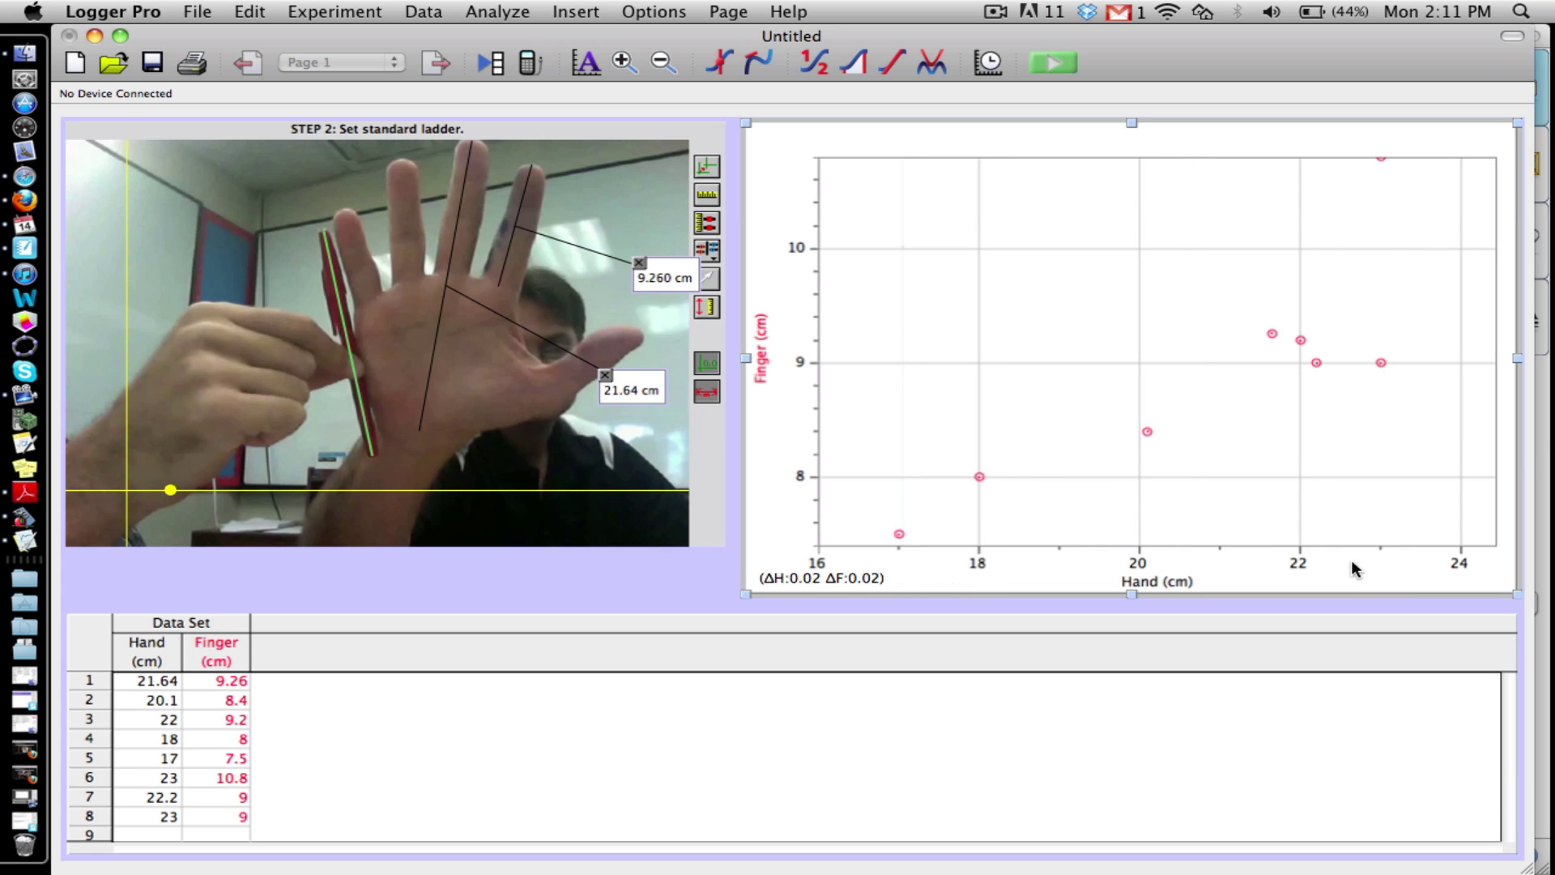
left_click_drag(807, 166, 828, 195)
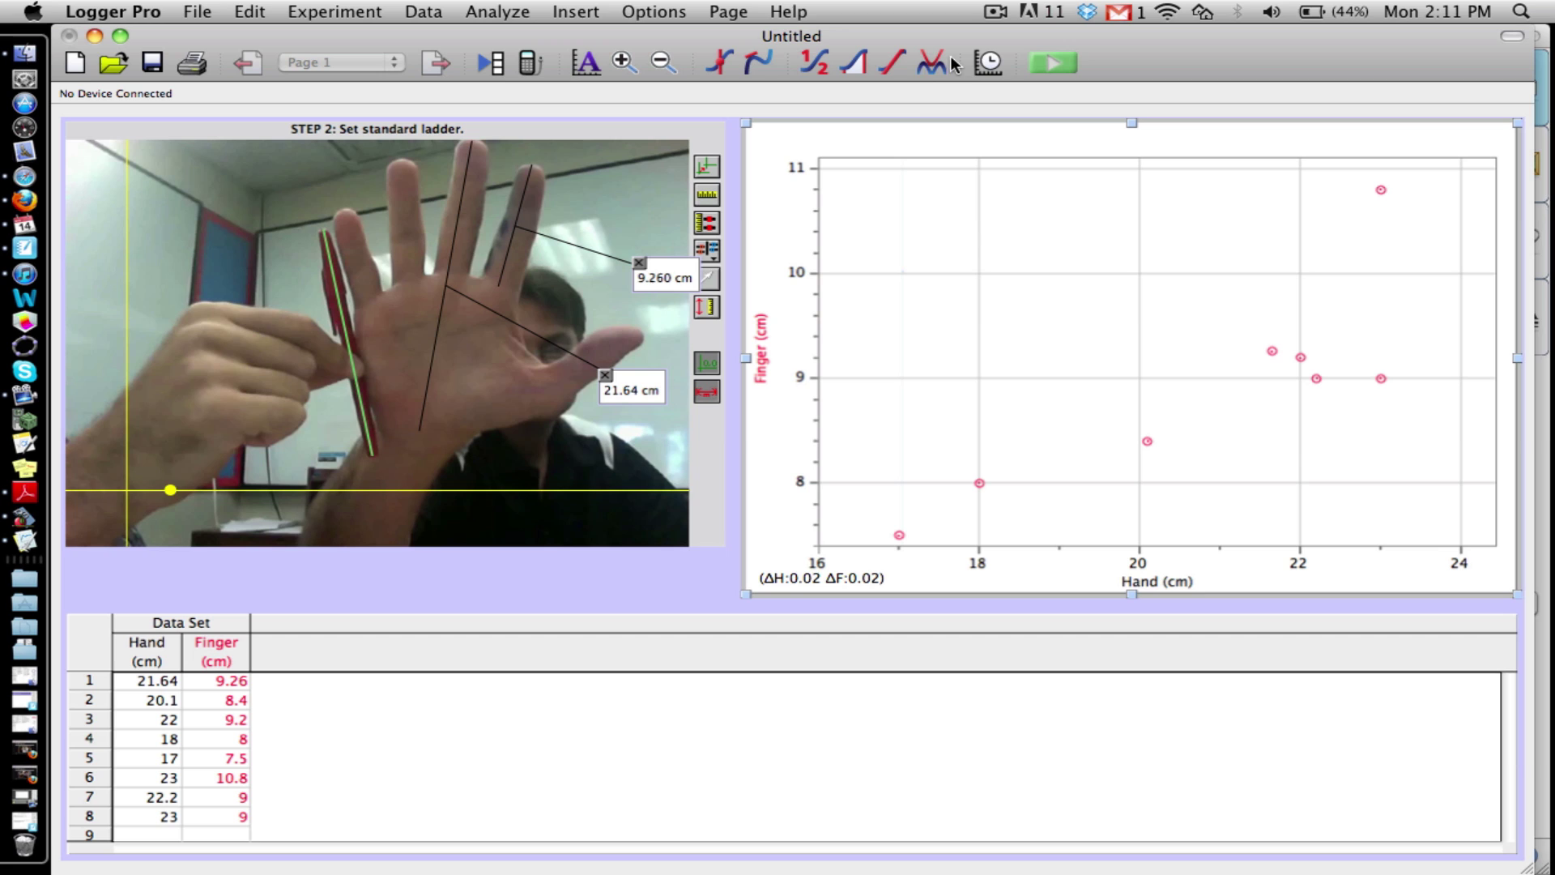
Box-select points near Hand 18, (21.6, 9.26) and (23, 9) to read their values
left_click_drag(987, 425, 1048, 492)
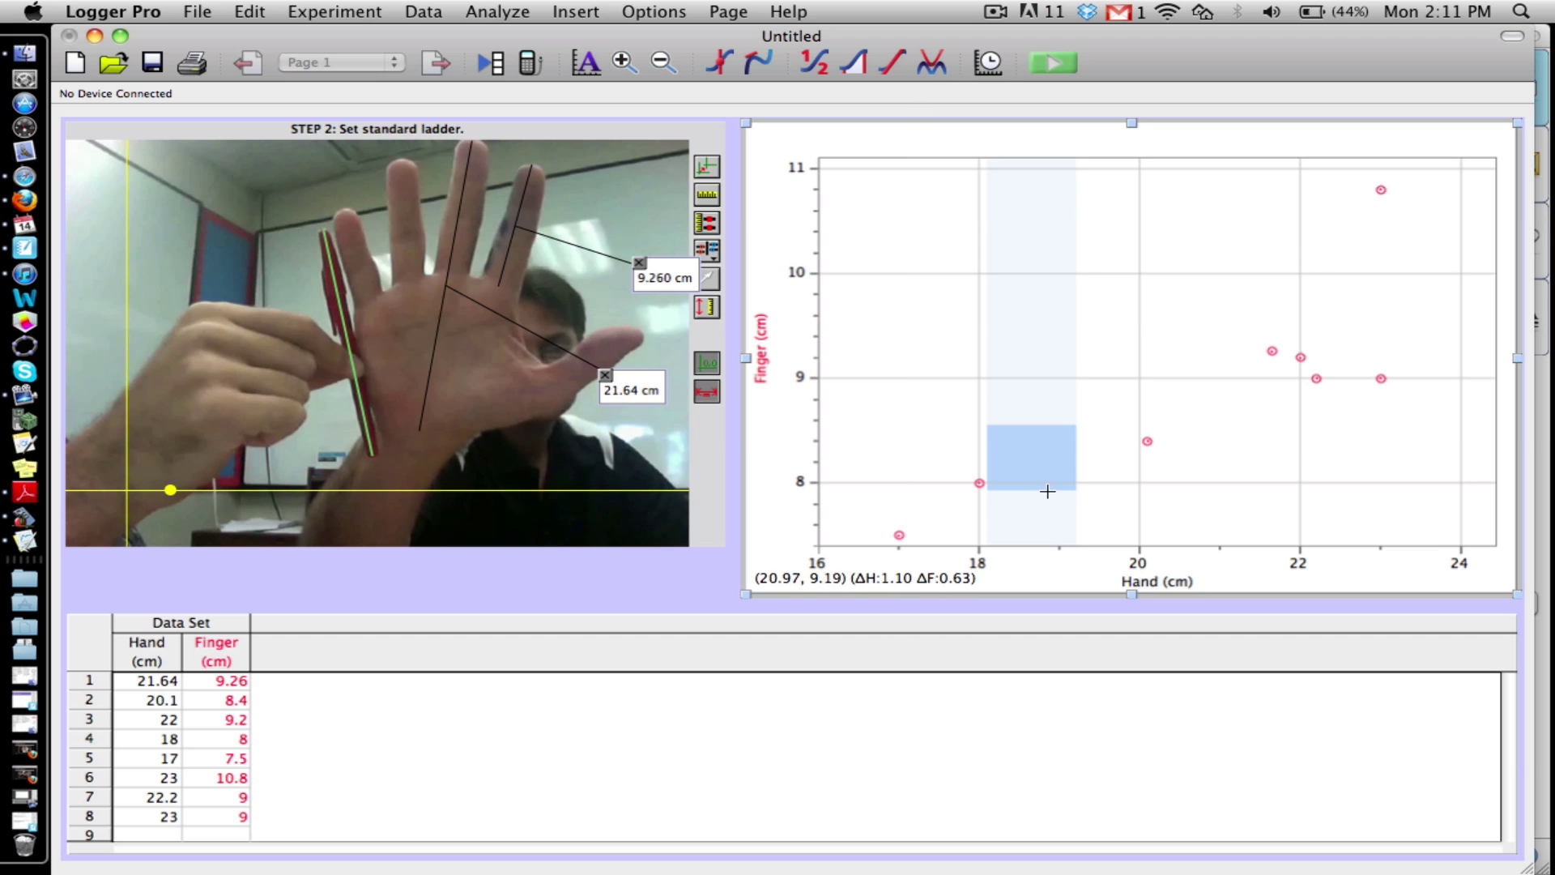
left_click(1223, 381)
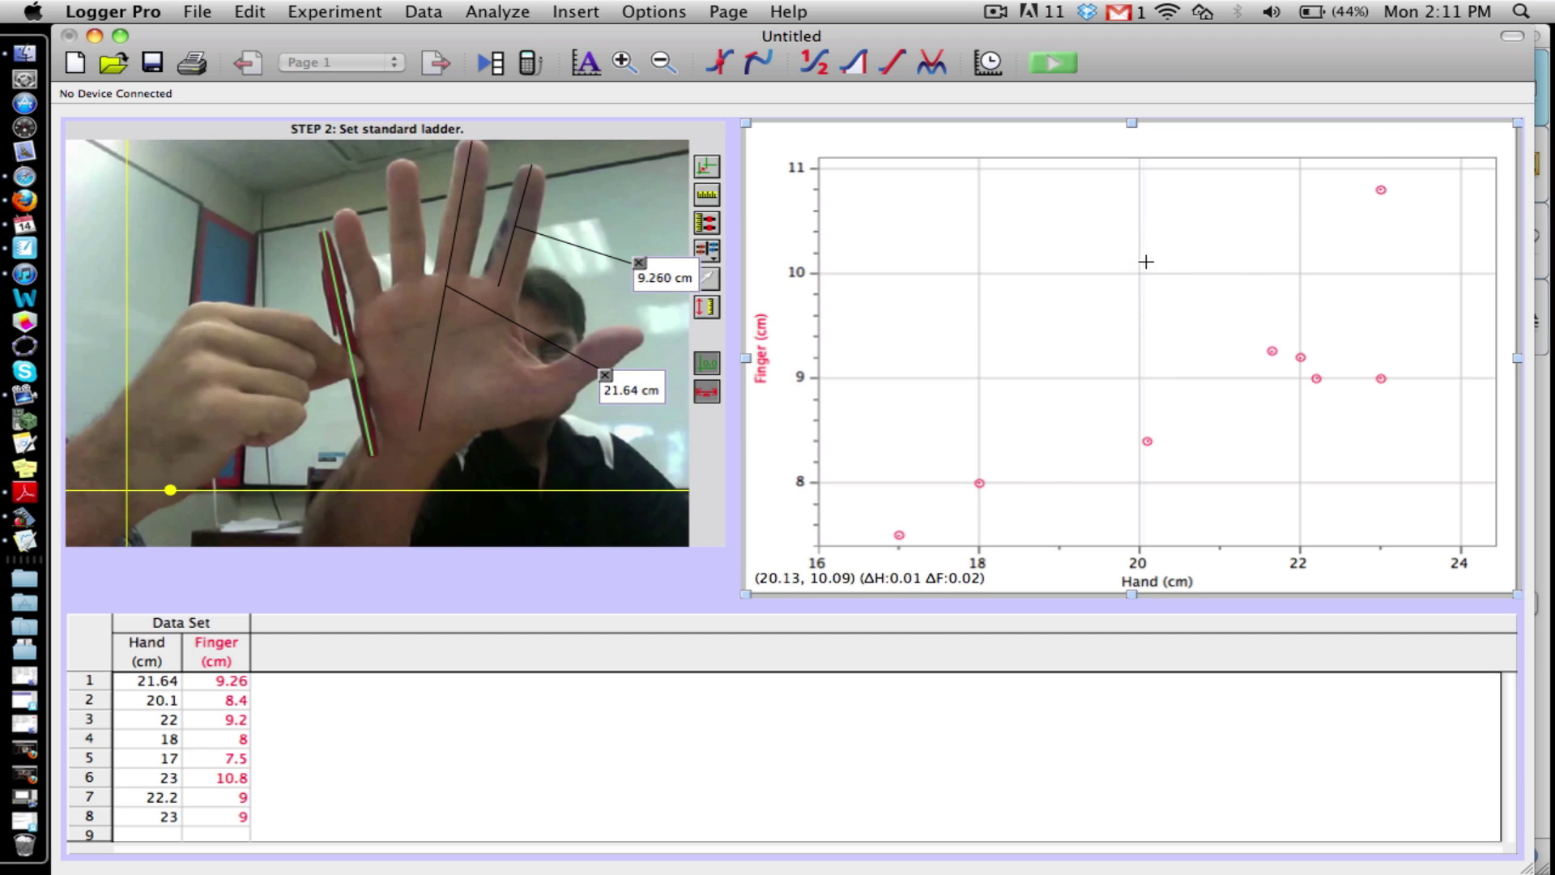
left_click_drag(1248, 328, 1297, 361)
left_click_drag(1402, 386, 1364, 365)
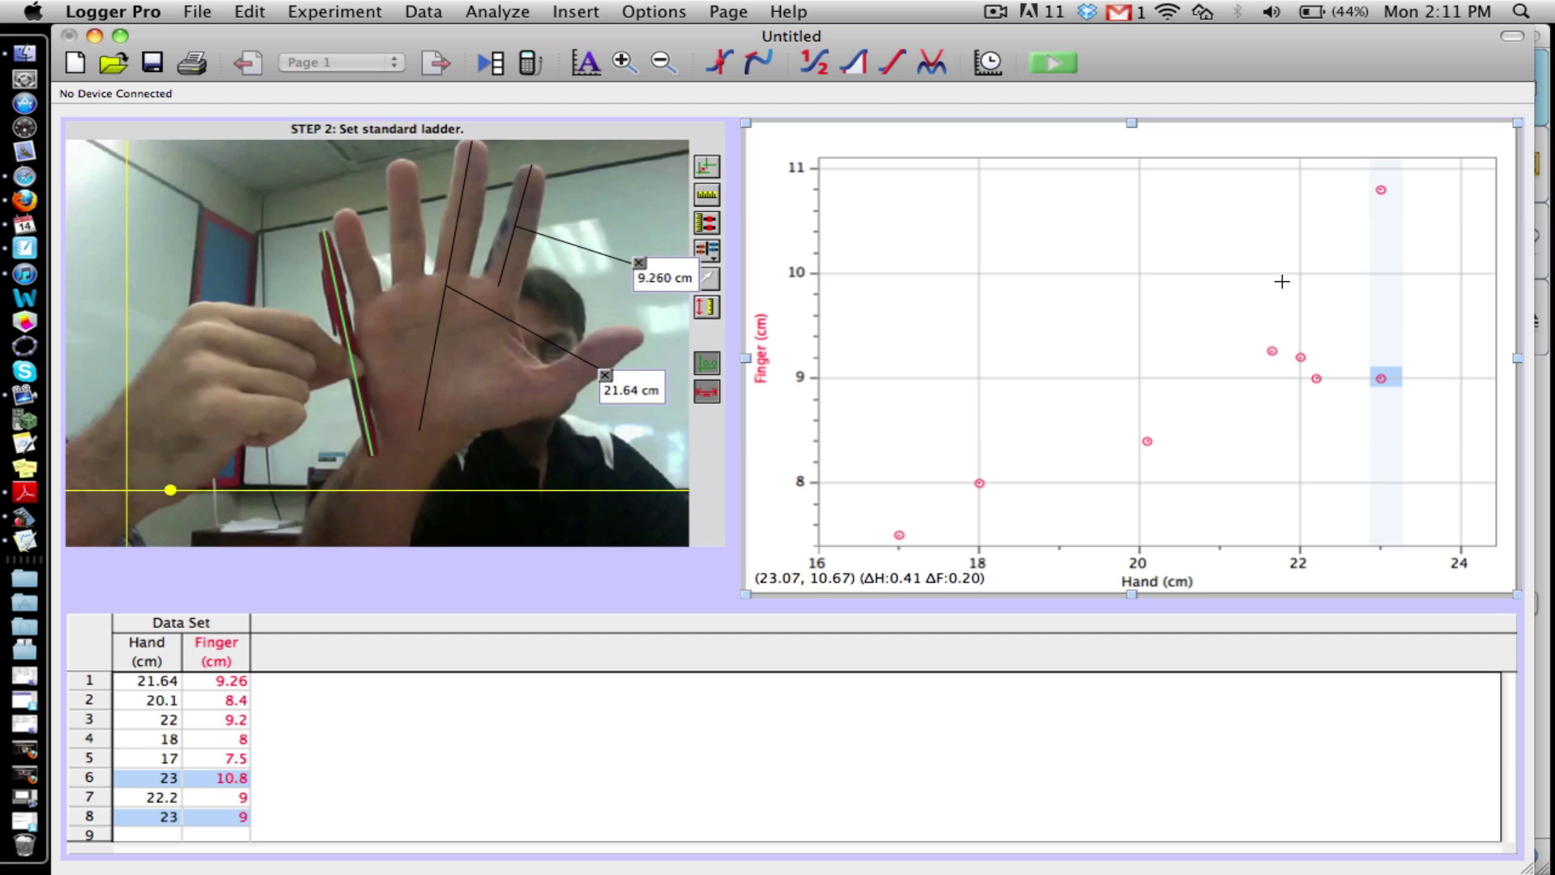
Clear the selection and select the (17, 7.5) and (22, 9.2) points for the fit
left_click(1078, 453)
left_click_drag(875, 514, 924, 545)
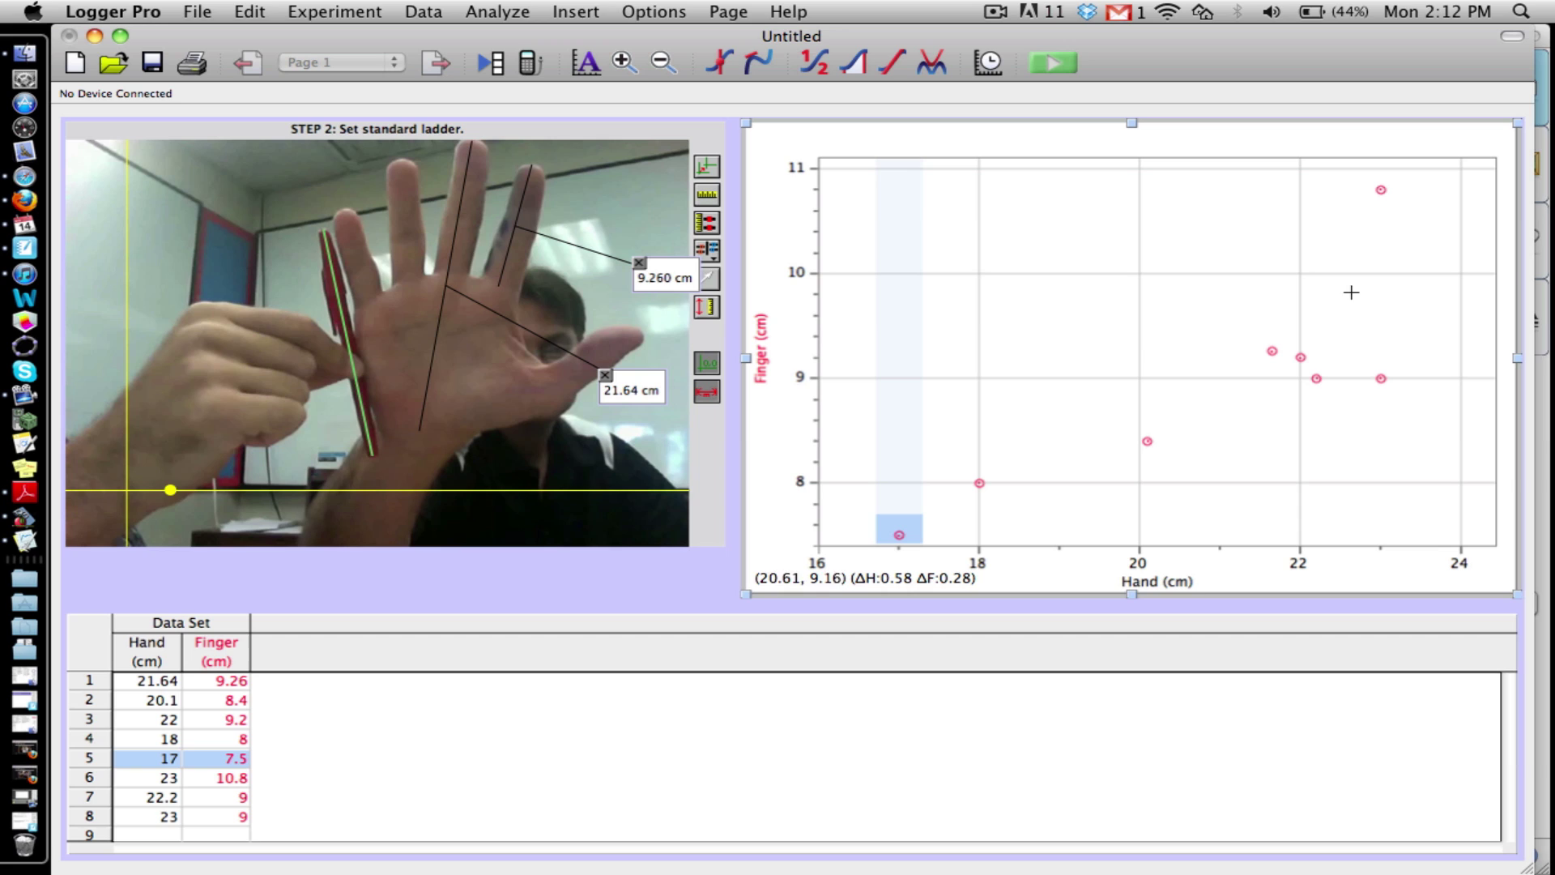
left_click_drag(1291, 344, 1307, 358)
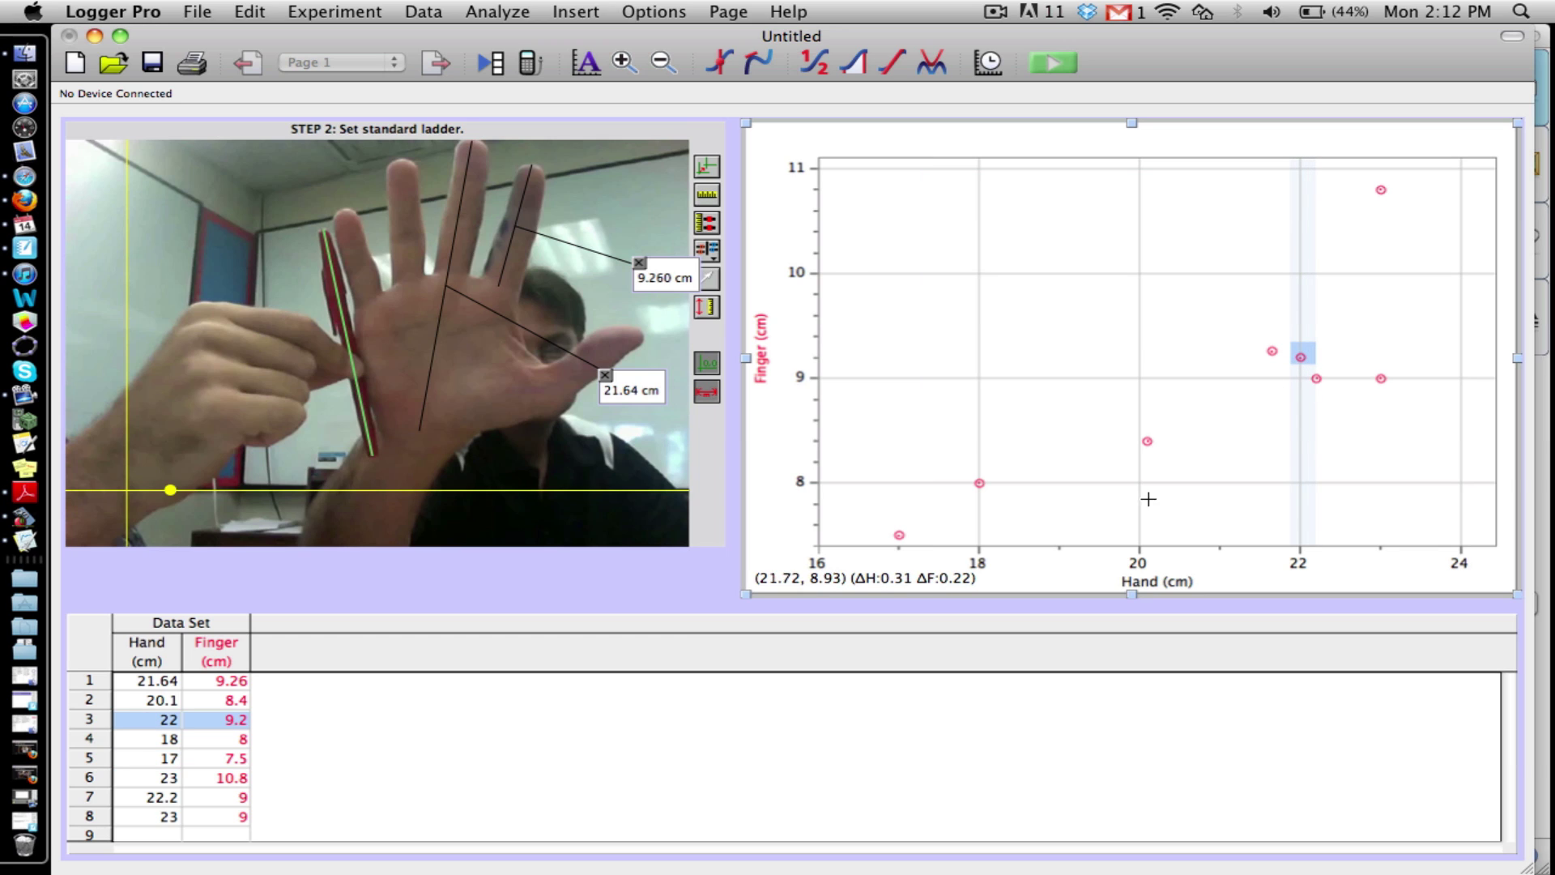
In Notebook, underline 7.5 and 9.2 and handwrite the slope fraction (9.2−7.5)/(22−17)
left_click(25, 249)
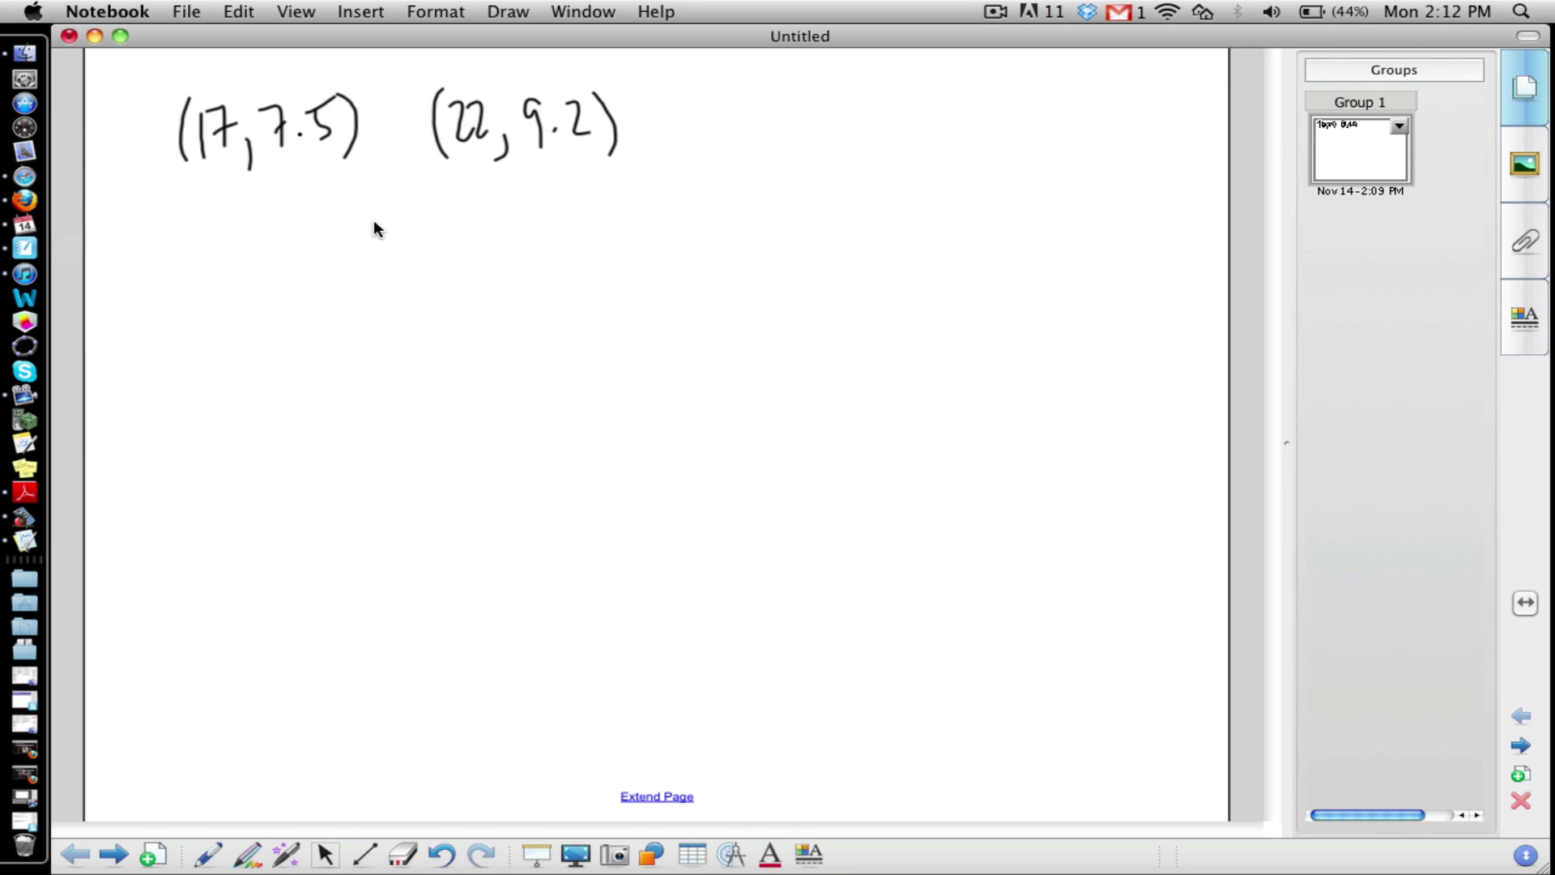
left_click(201, 856)
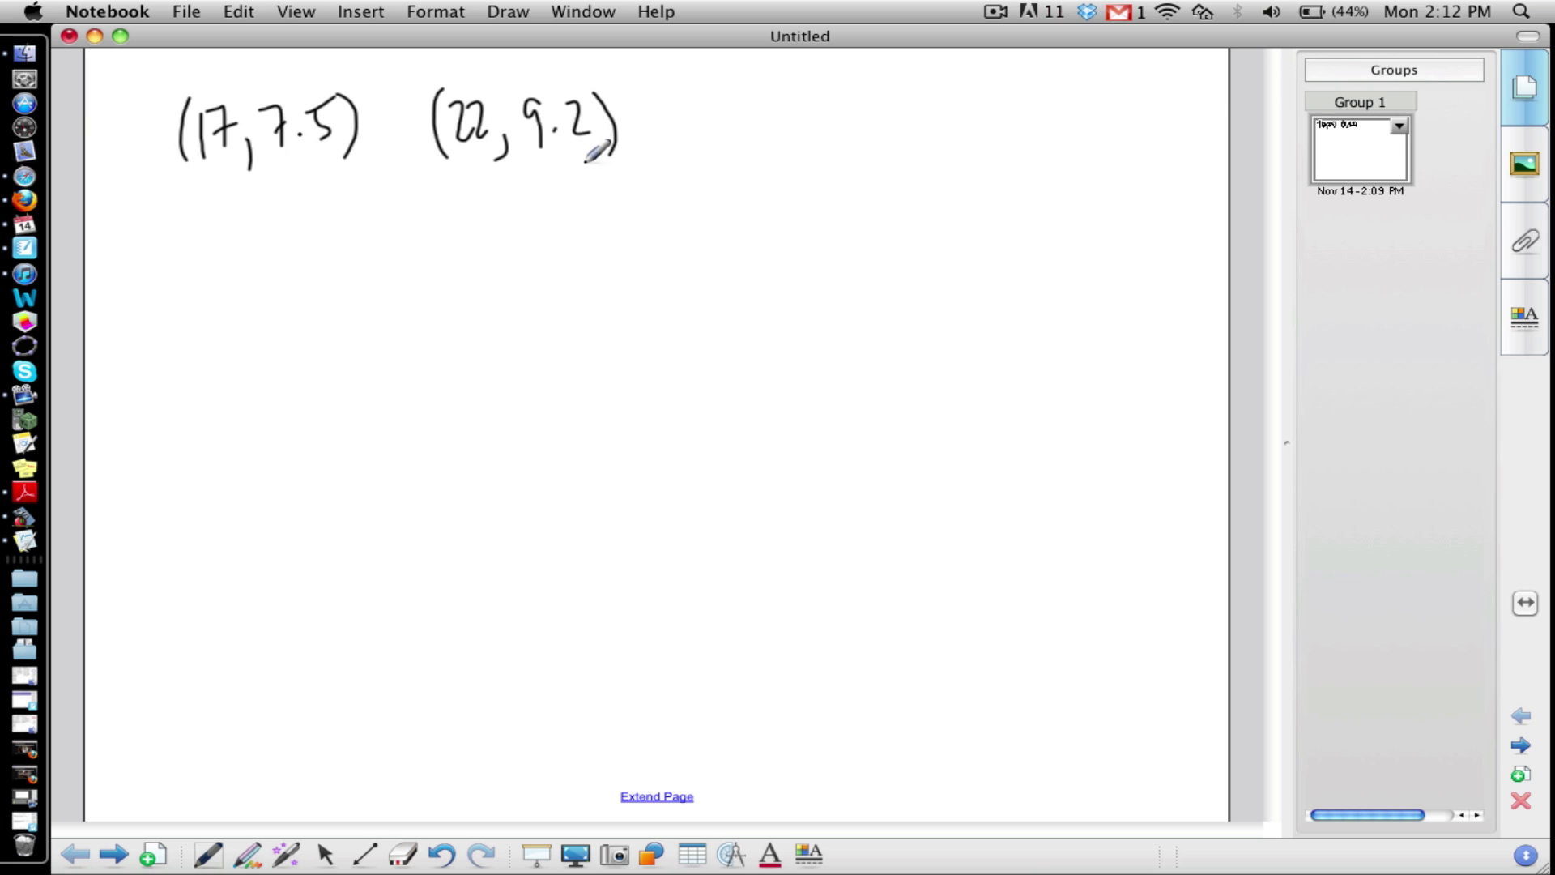
left_click_drag(288, 173, 331, 170)
left_click_drag(540, 166, 584, 161)
mouse_move(223, 245)
left_mouse_down()
mouse_move(230, 278)
mouse_move(297, 248)
mouse_move(319, 250)
mouse_move(316, 267)
mouse_move(413, 250)
left_mouse_up()
left_click(240, 276)
left_click(340, 272)
left_click_drag(393, 262, 414, 261)
left_click_drag(200, 311, 383, 284)
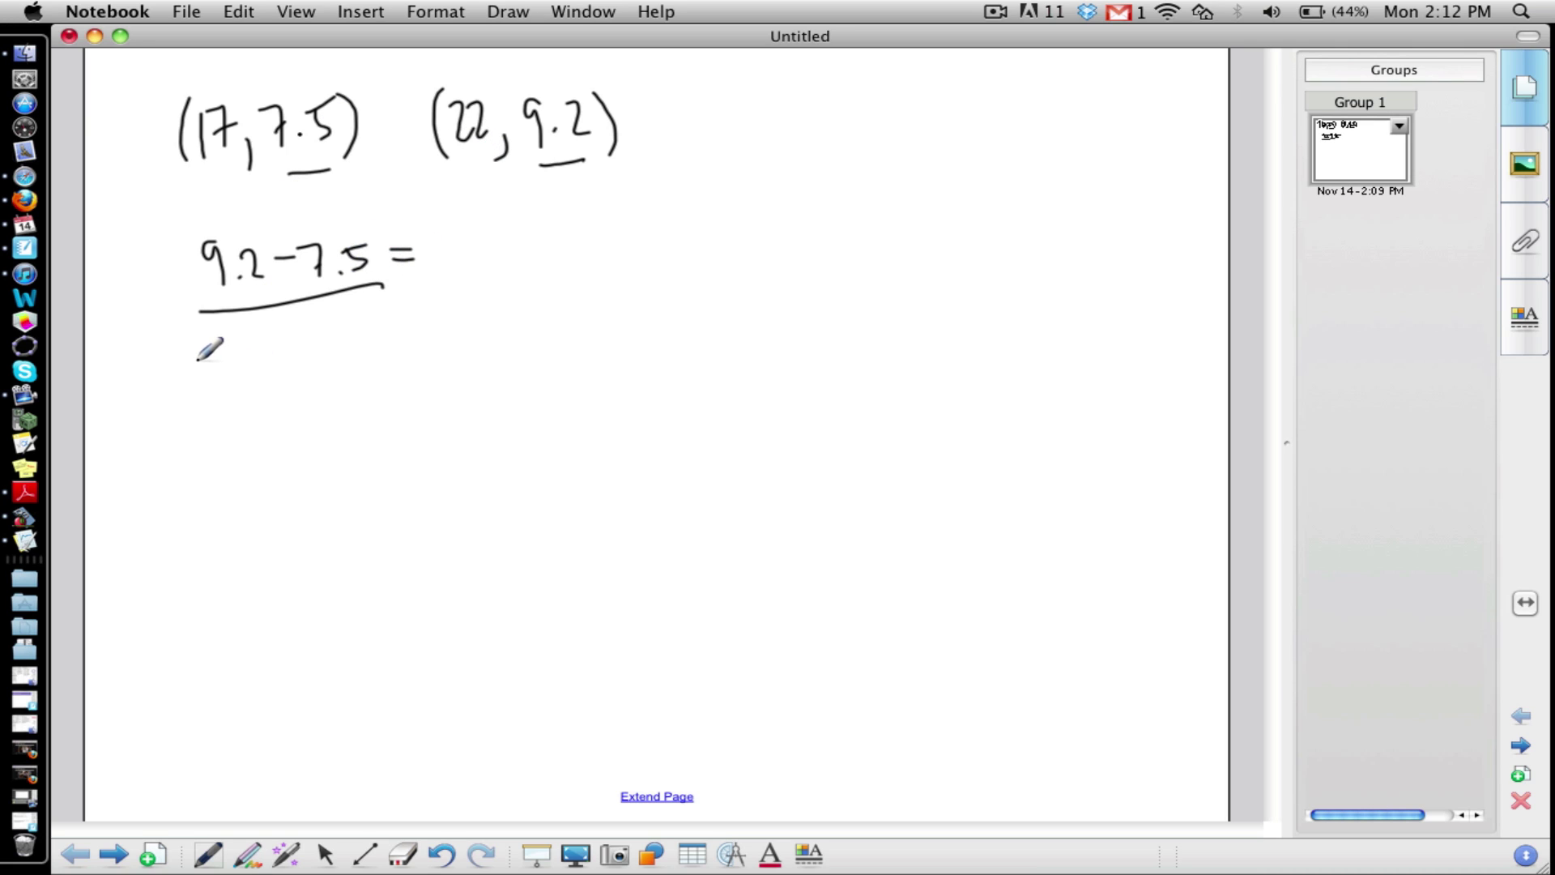
left_click_drag(198, 357, 256, 377)
left_click_drag(265, 367, 320, 371)
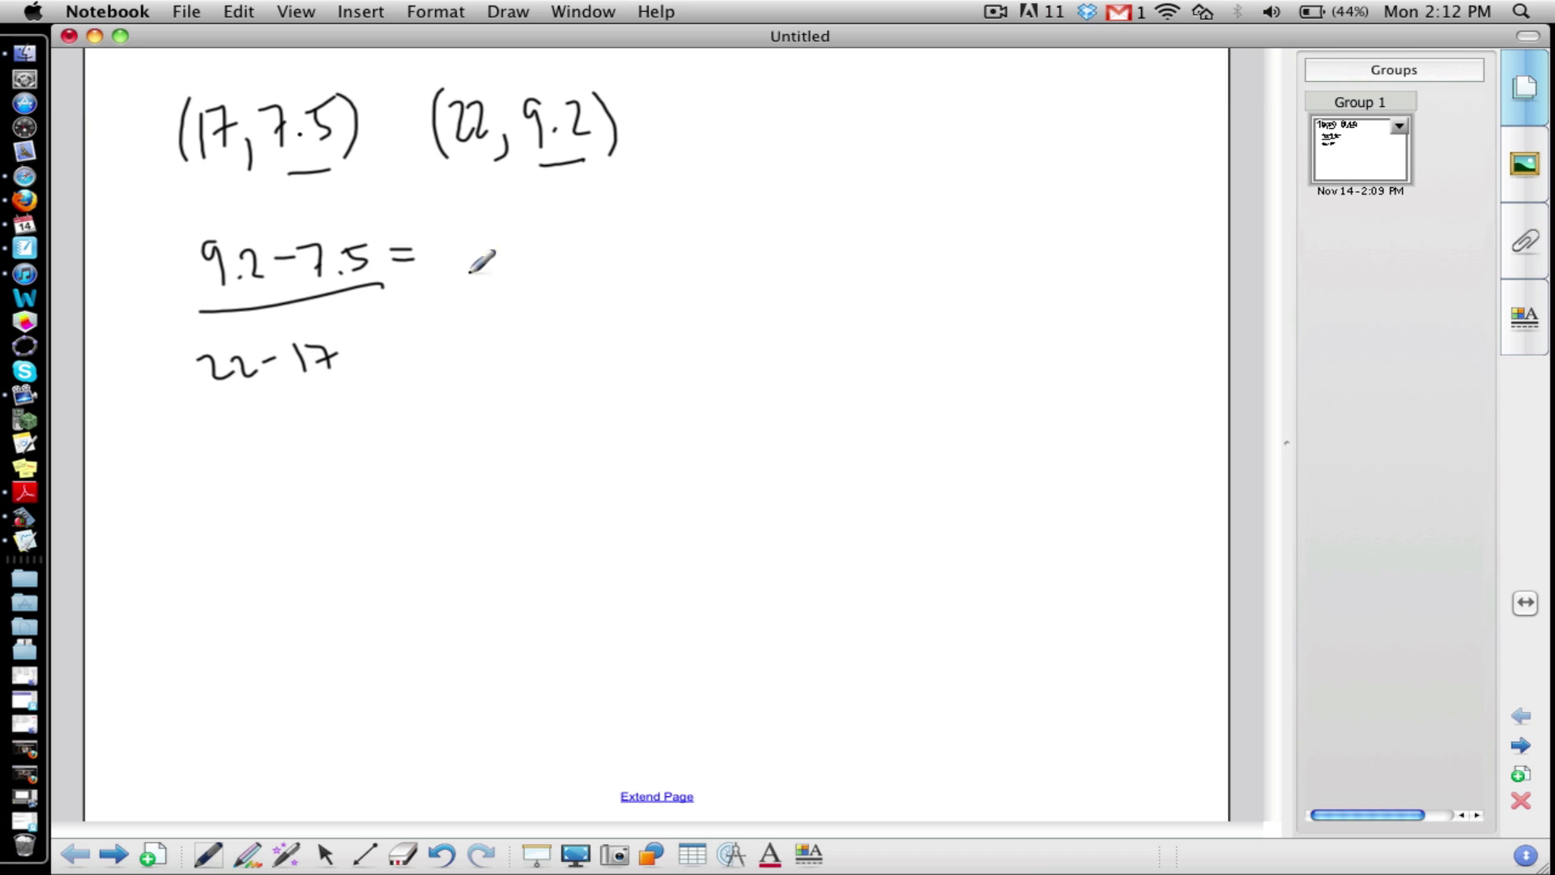
Erase the stray equals sign, write .34 = m, and rule a line below the work
left_click(403, 855)
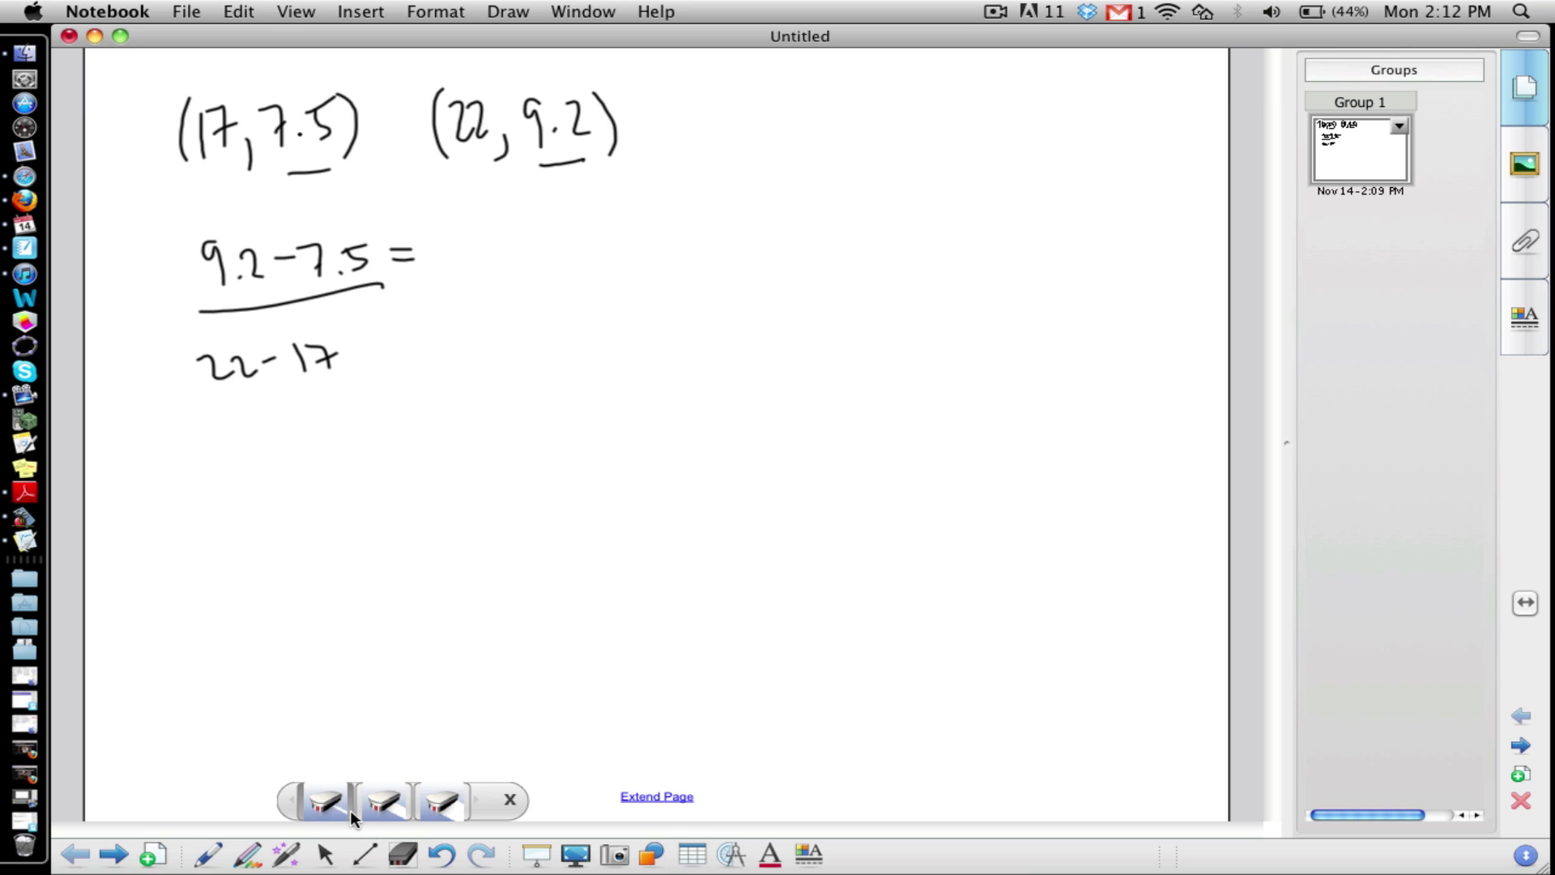
mouse_move(397, 249)
left_mouse_down()
mouse_move(432, 272)
mouse_move(417, 296)
mouse_move(435, 304)
mouse_move(506, 281)
mouse_move(507, 296)
mouse_move(541, 265)
mouse_move(604, 275)
left_mouse_up()
left_click(217, 853)
left_click(484, 293)
mouse_move(588, 288)
left_mouse_down()
mouse_move(640, 278)
mouse_move(663, 301)
left_mouse_up()
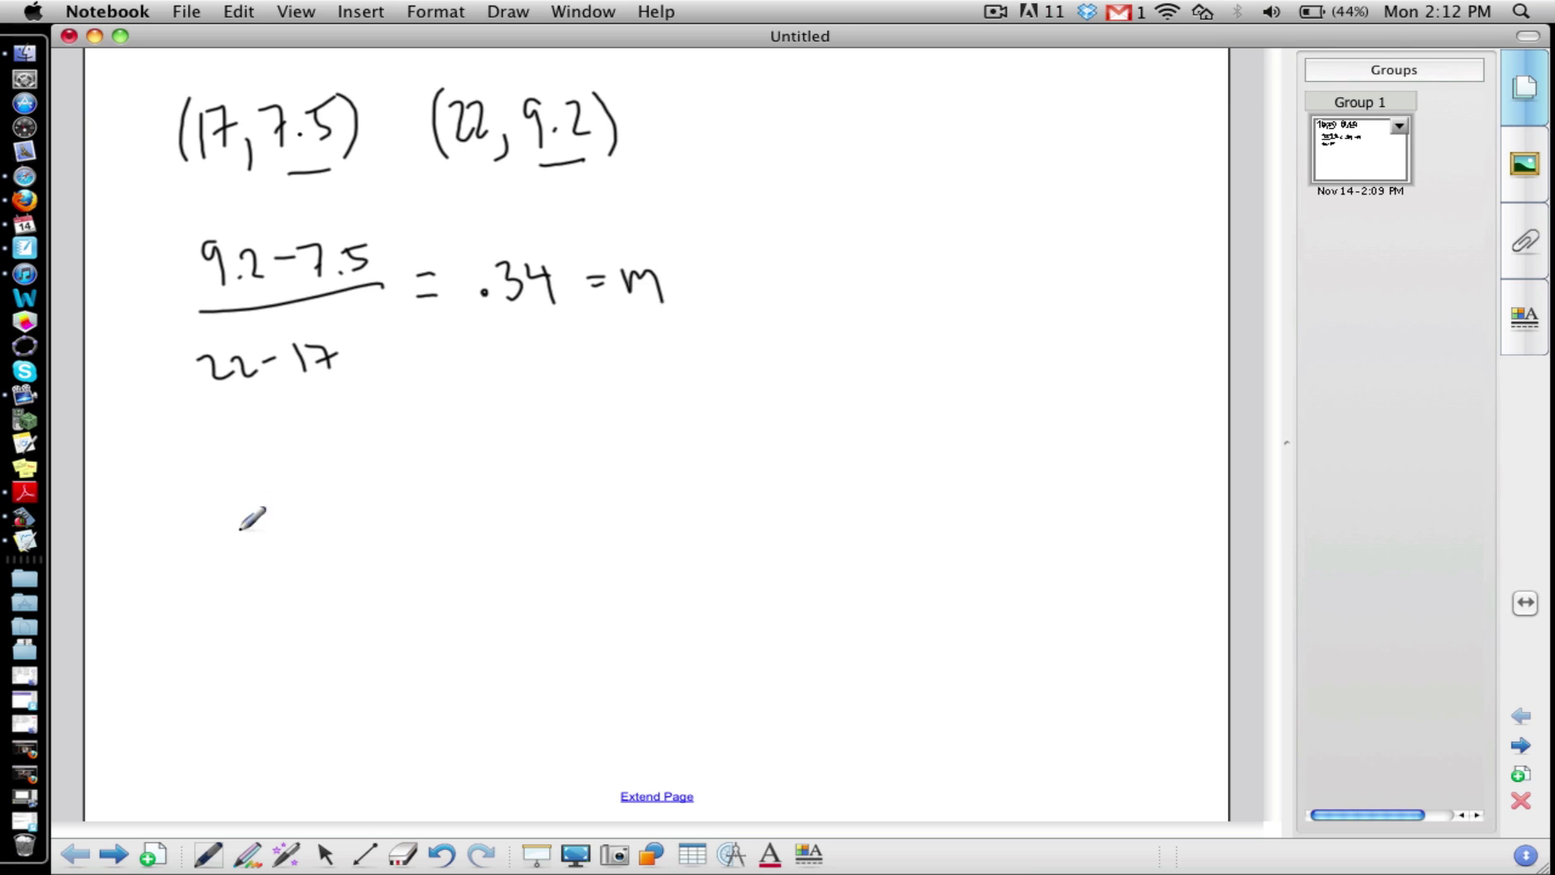
mouse_move(154, 426)
left_mouse_down()
mouse_move(635, 390)
mouse_move(1070, 405)
left_mouse_up()
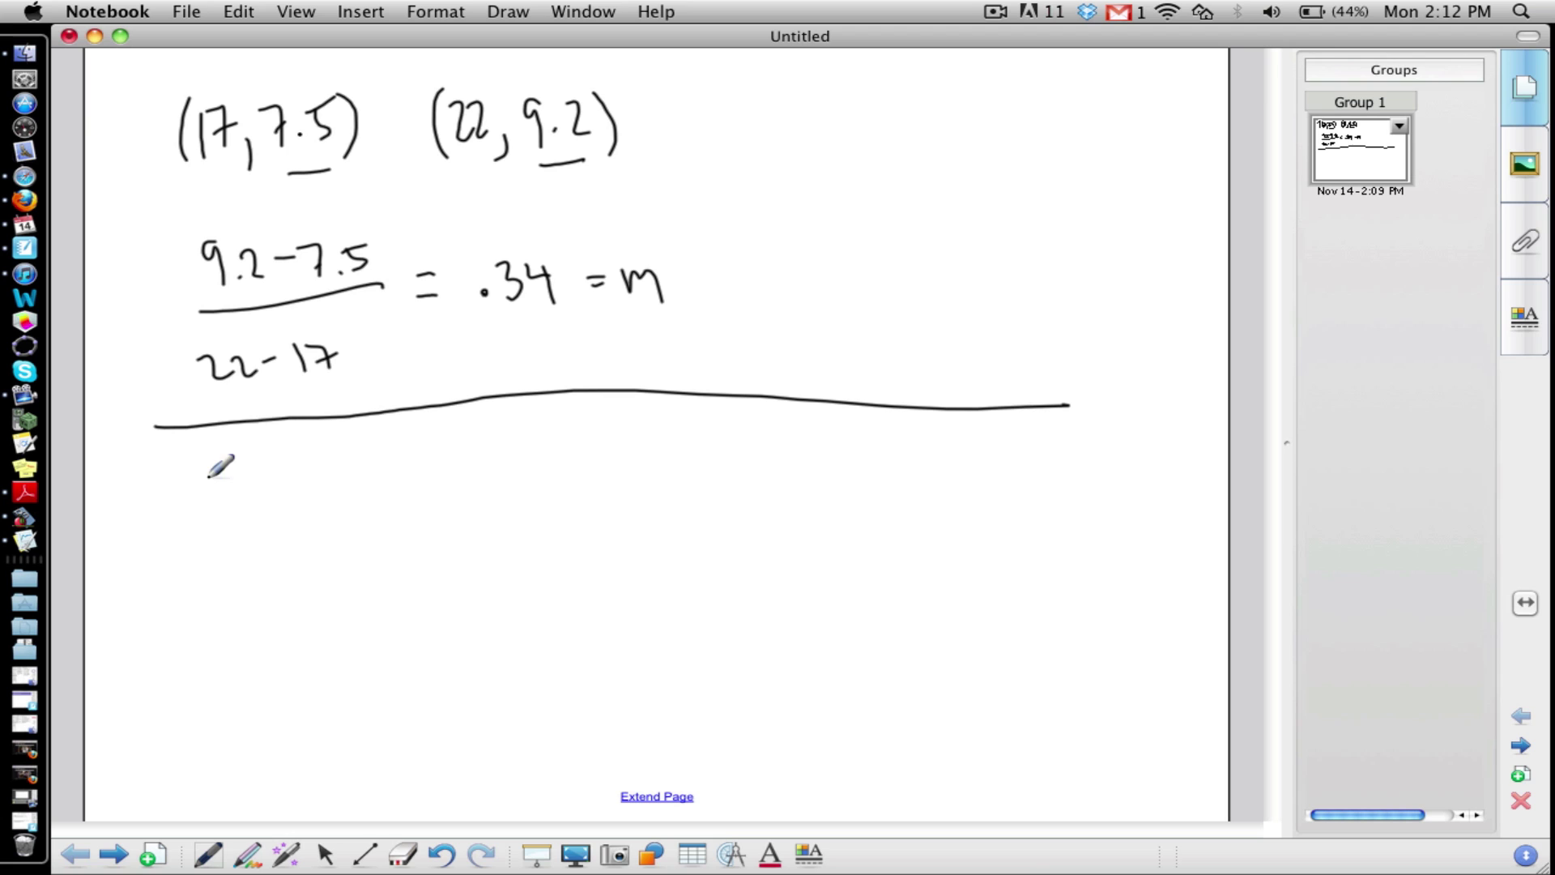
Handwrite the intercept equation 9.2 = .34(22) + b below the dividing line
mouse_move(220, 470)
left_mouse_down()
mouse_move(223, 504)
mouse_move(330, 473)
left_mouse_up()
left_click(243, 499)
mouse_move(308, 490)
left_mouse_down()
mouse_move(379, 496)
mouse_move(502, 461)
mouse_move(484, 491)
left_mouse_up()
left_click(366, 499)
left_click_drag(521, 458, 545, 455)
mouse_move(533, 442)
left_mouse_down()
mouse_move(535, 470)
mouse_move(572, 472)
left_mouse_up()
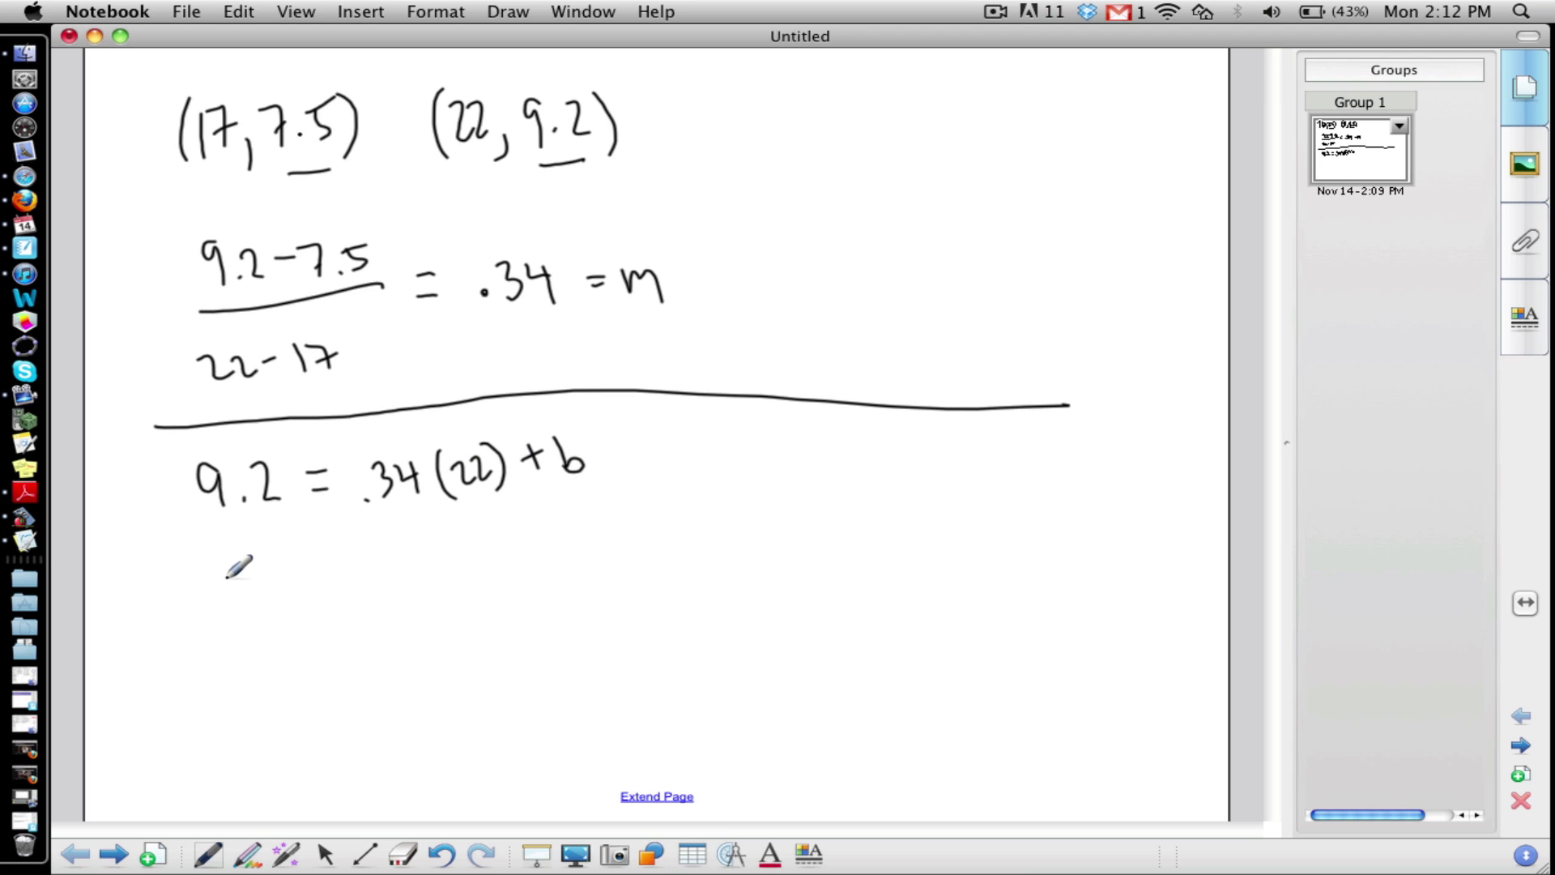
Write y = .34x + 1.72 underneath and draw a box around it
left_click_drag(224, 567, 251, 613)
mouse_move(265, 553)
left_mouse_down()
mouse_move(358, 567)
mouse_move(345, 577)
left_mouse_up()
left_click(334, 567)
mouse_move(364, 541)
left_mouse_down()
mouse_move(382, 563)
mouse_move(373, 582)
left_mouse_up()
mouse_move(414, 558)
left_mouse_down()
mouse_move(435, 578)
mouse_move(415, 578)
mouse_move(478, 542)
left_mouse_up()
mouse_move(469, 532)
left_mouse_down()
mouse_move(467, 556)
mouse_move(597, 558)
left_mouse_up()
left_click(516, 558)
mouse_move(209, 532)
left_mouse_down()
mouse_move(219, 628)
mouse_move(239, 635)
mouse_move(610, 624)
mouse_move(593, 507)
mouse_move(209, 531)
left_mouse_up()
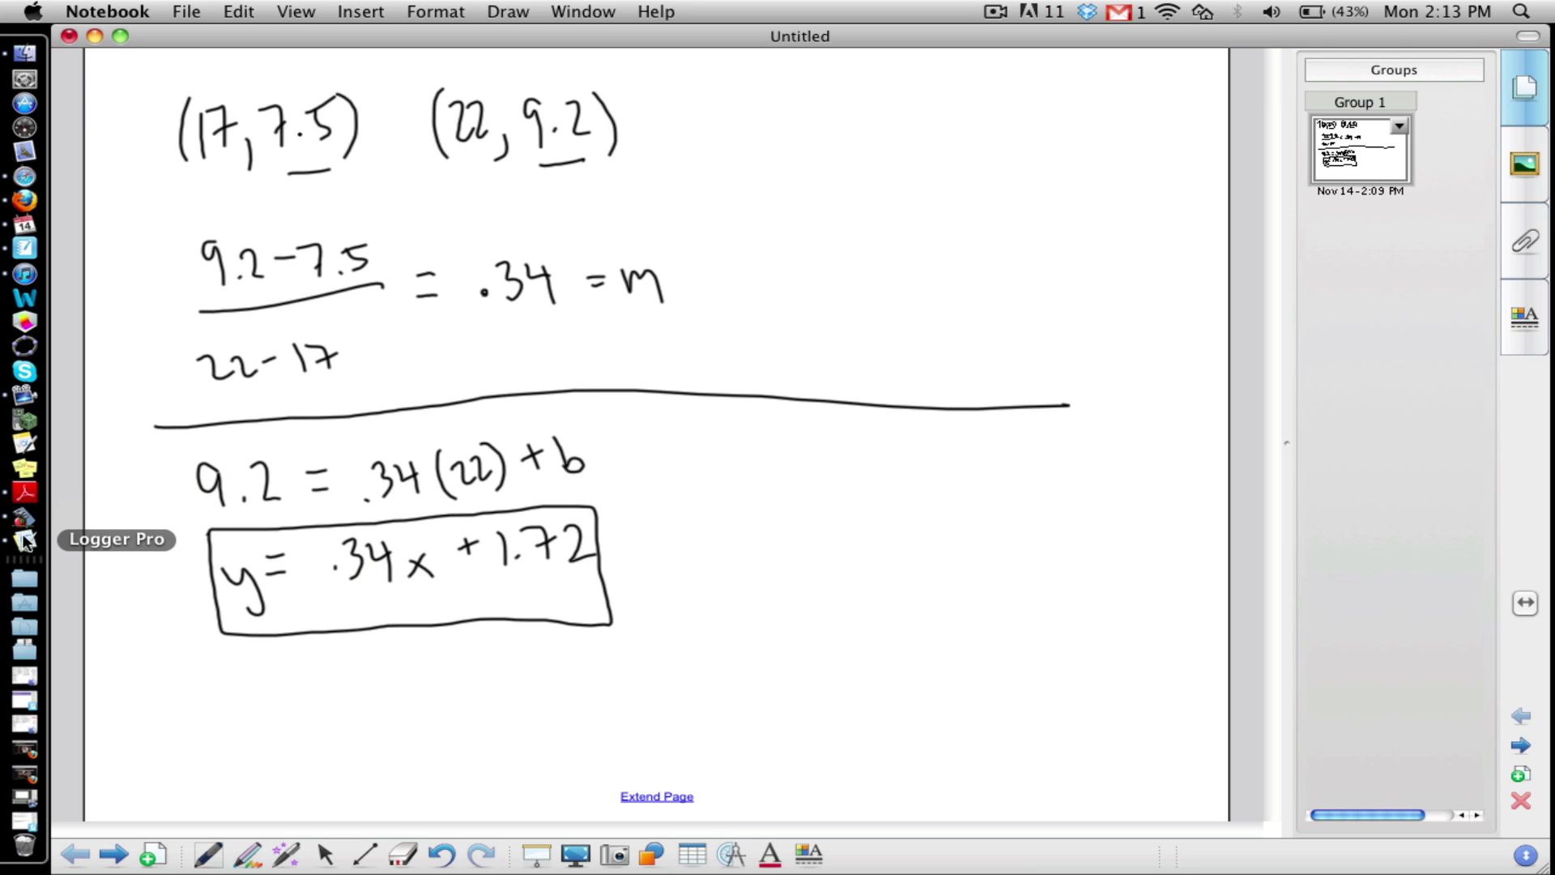
Return to the Logger Pro graph and open the Curve Fit dialog
left_click(25, 541)
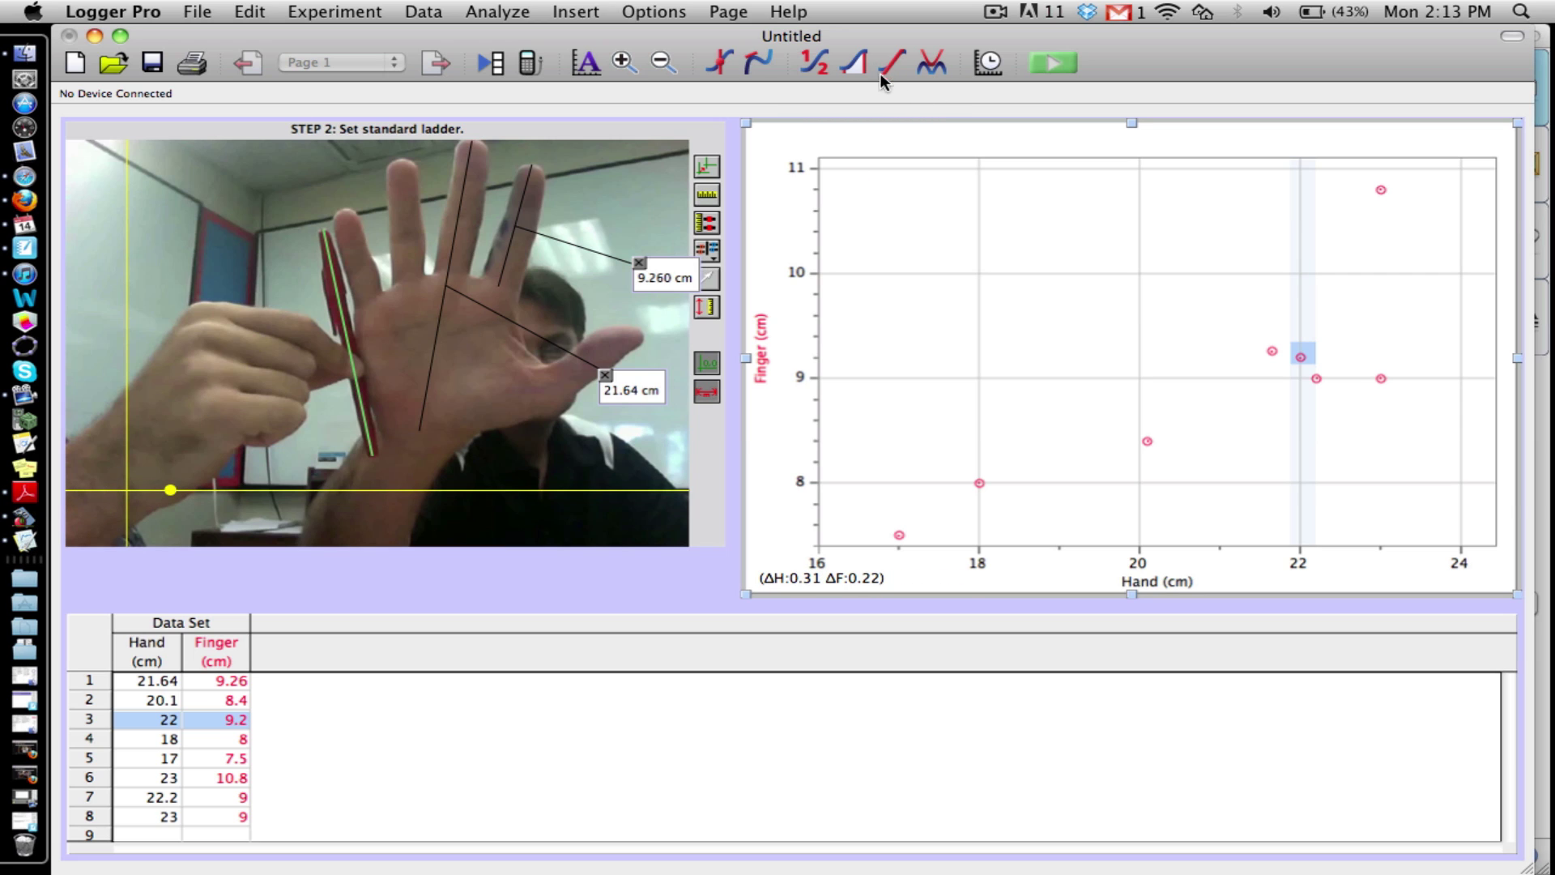
left_click(934, 65)
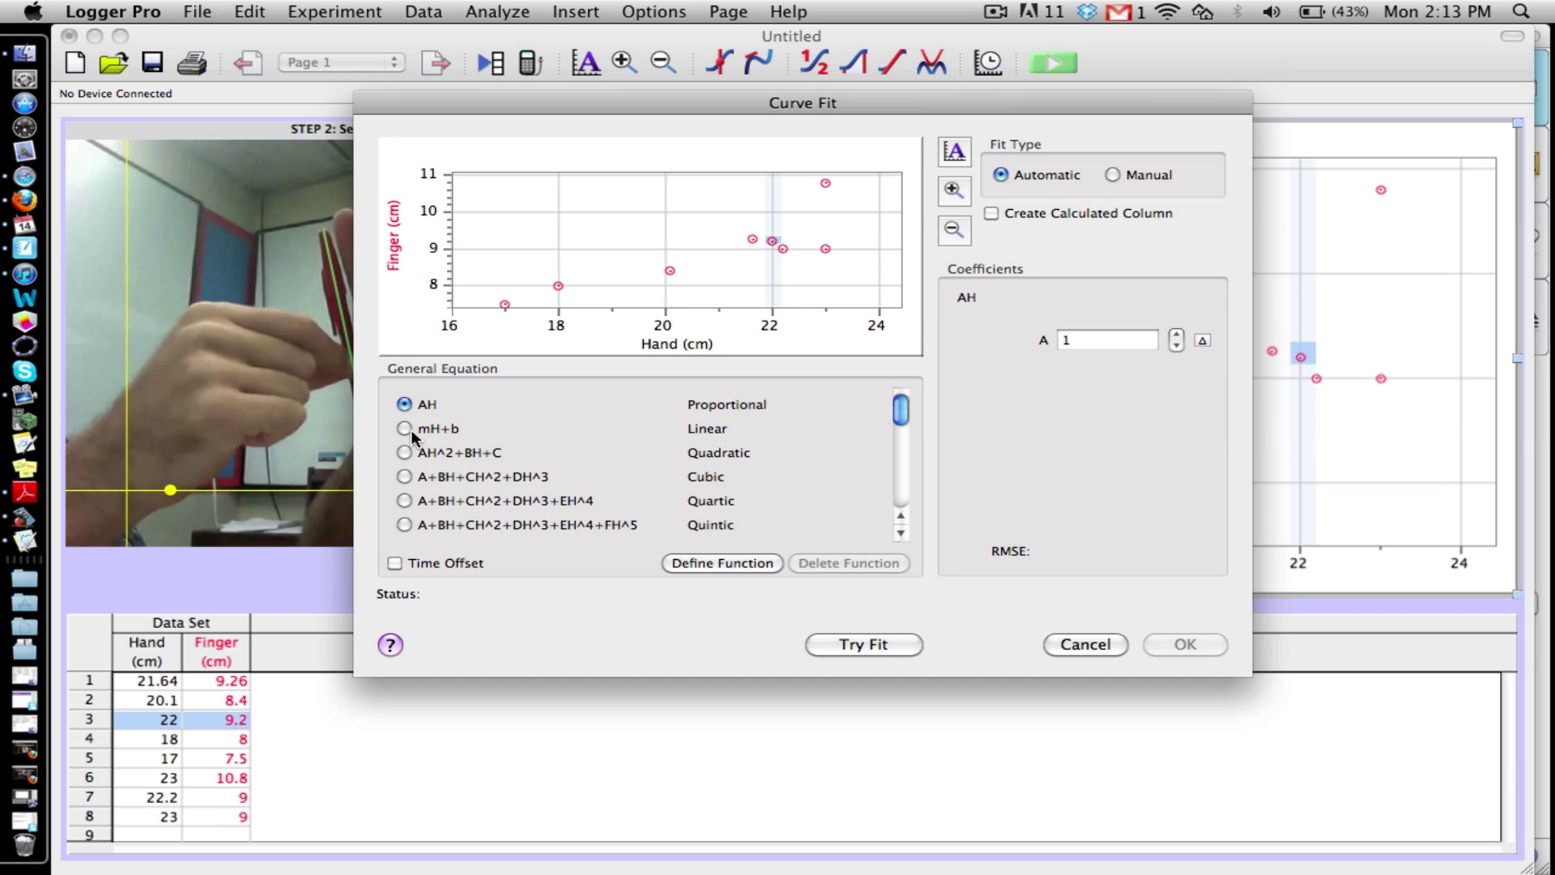
left_click_drag(902, 413, 923, 515)
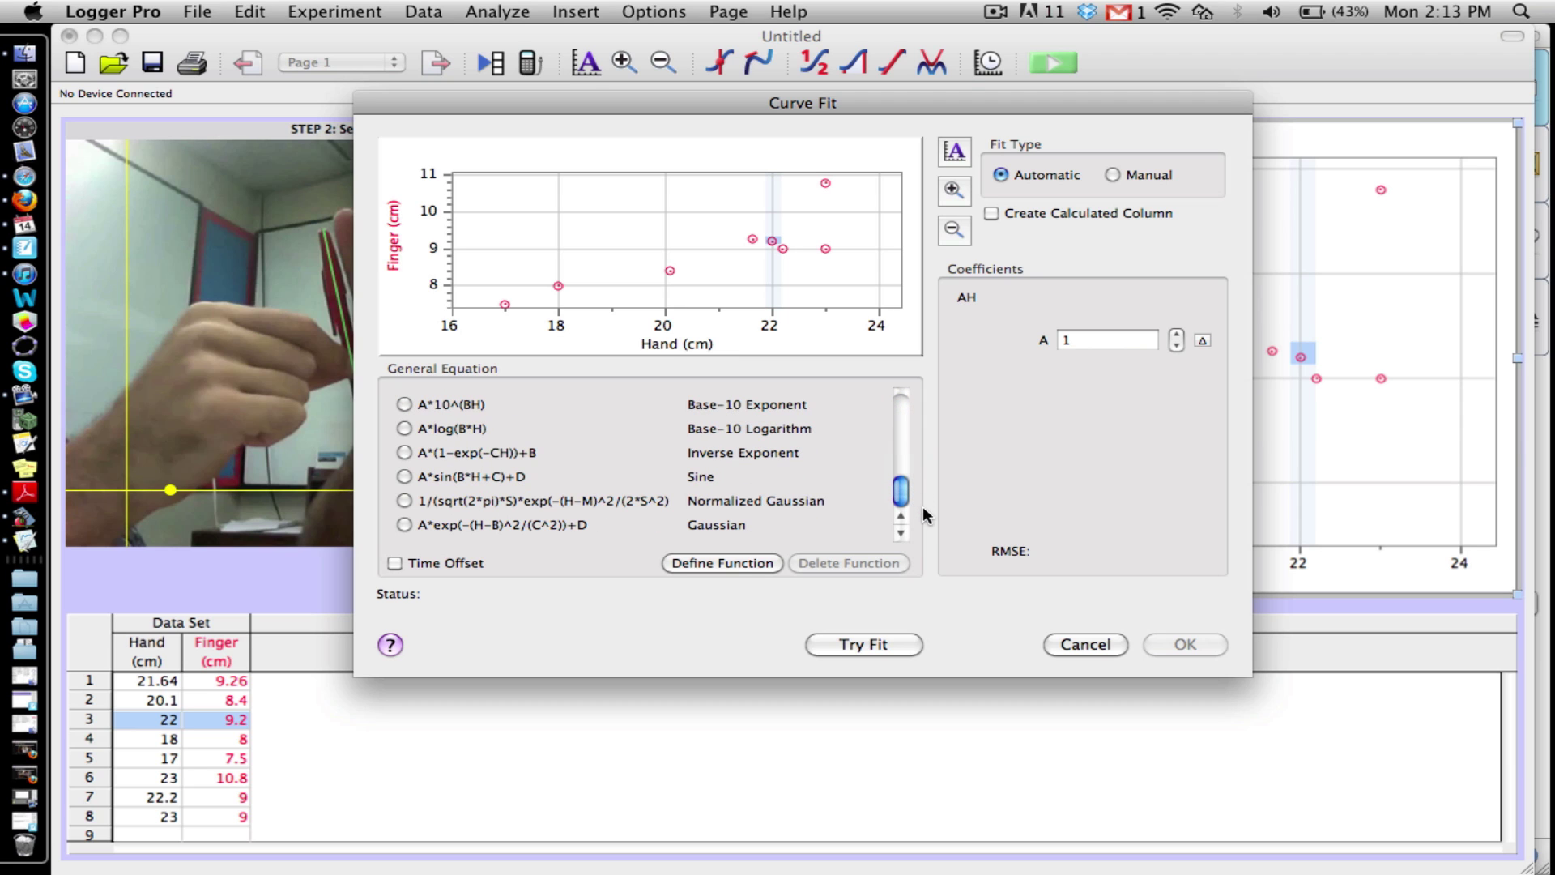
Define a new fit function m*(H)+b with the description 'Linear' and save it
left_click(721, 562)
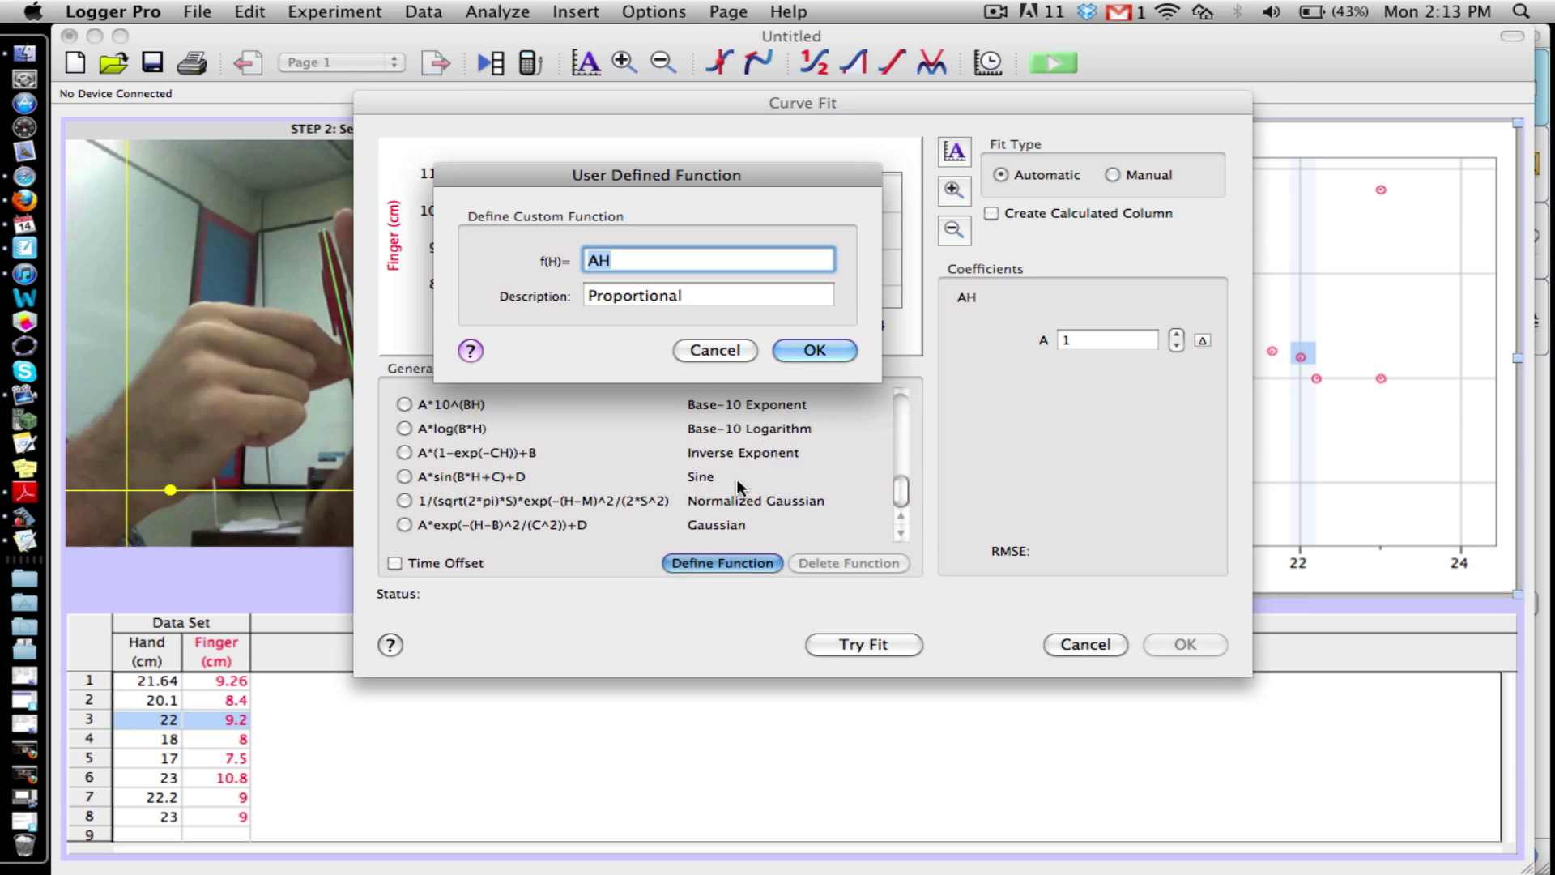
key("BackSpace")
type("m(H)+b")
left_click(624, 261)
left_click(601, 261)
type("*")
left_click_drag(689, 296, 587, 295)
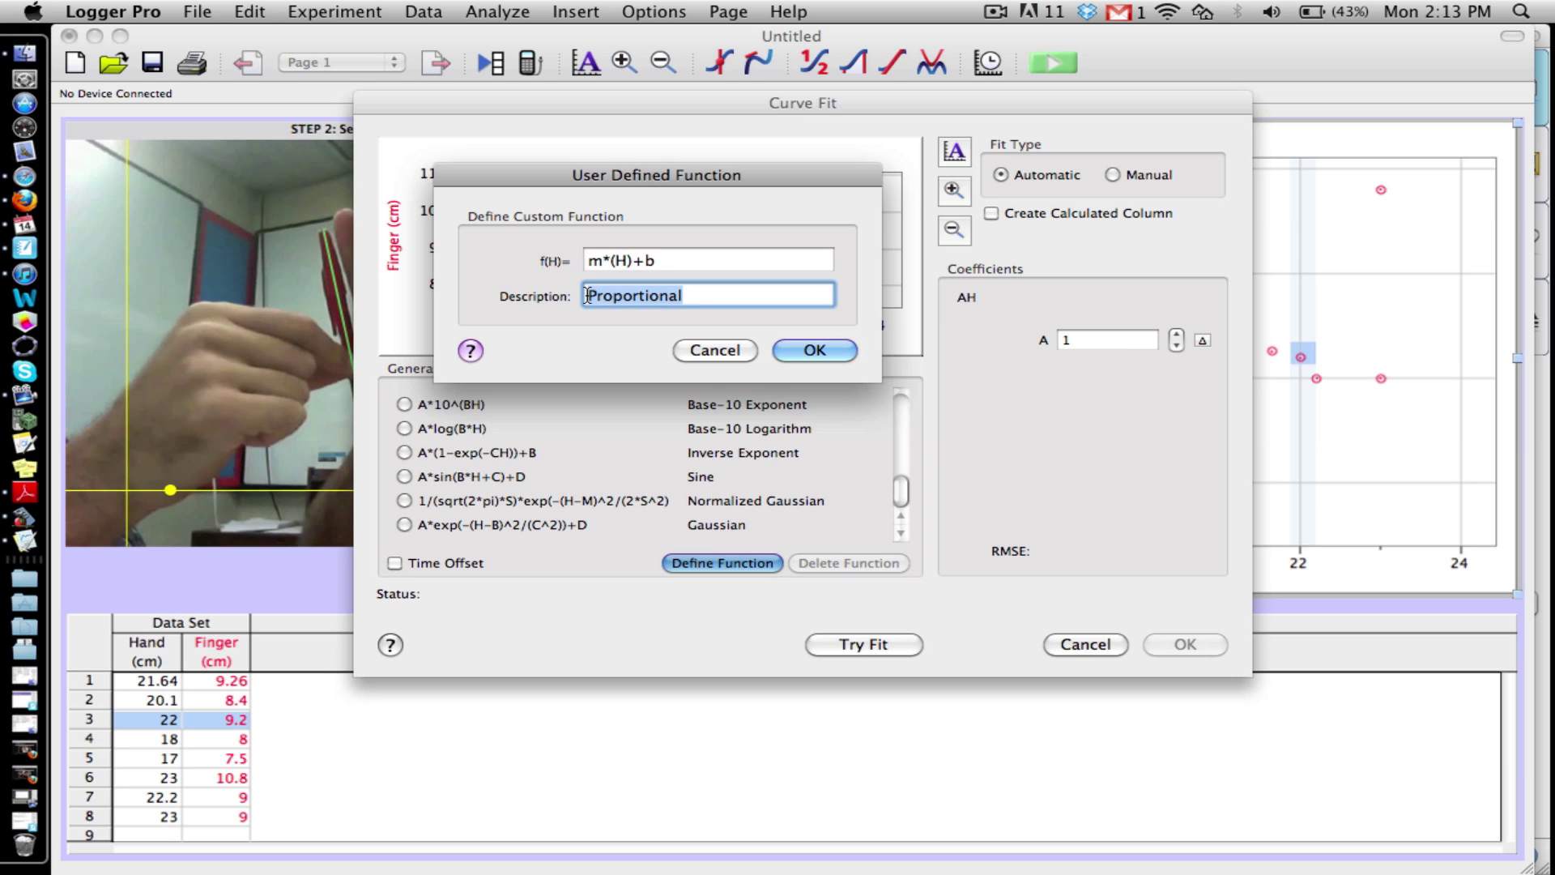
type("Linear")
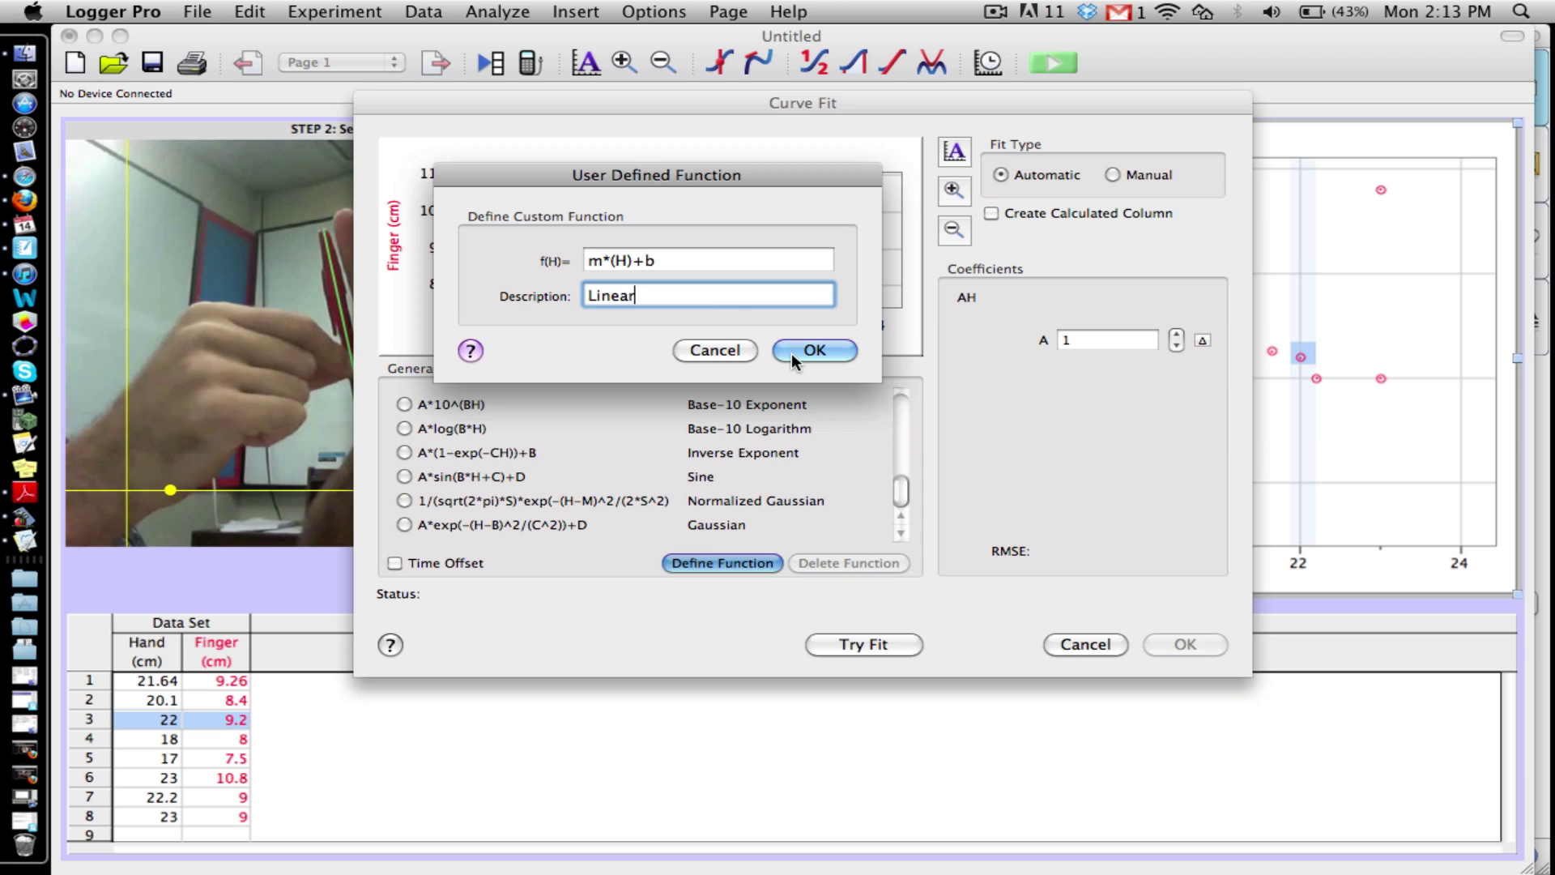
left_click(814, 350)
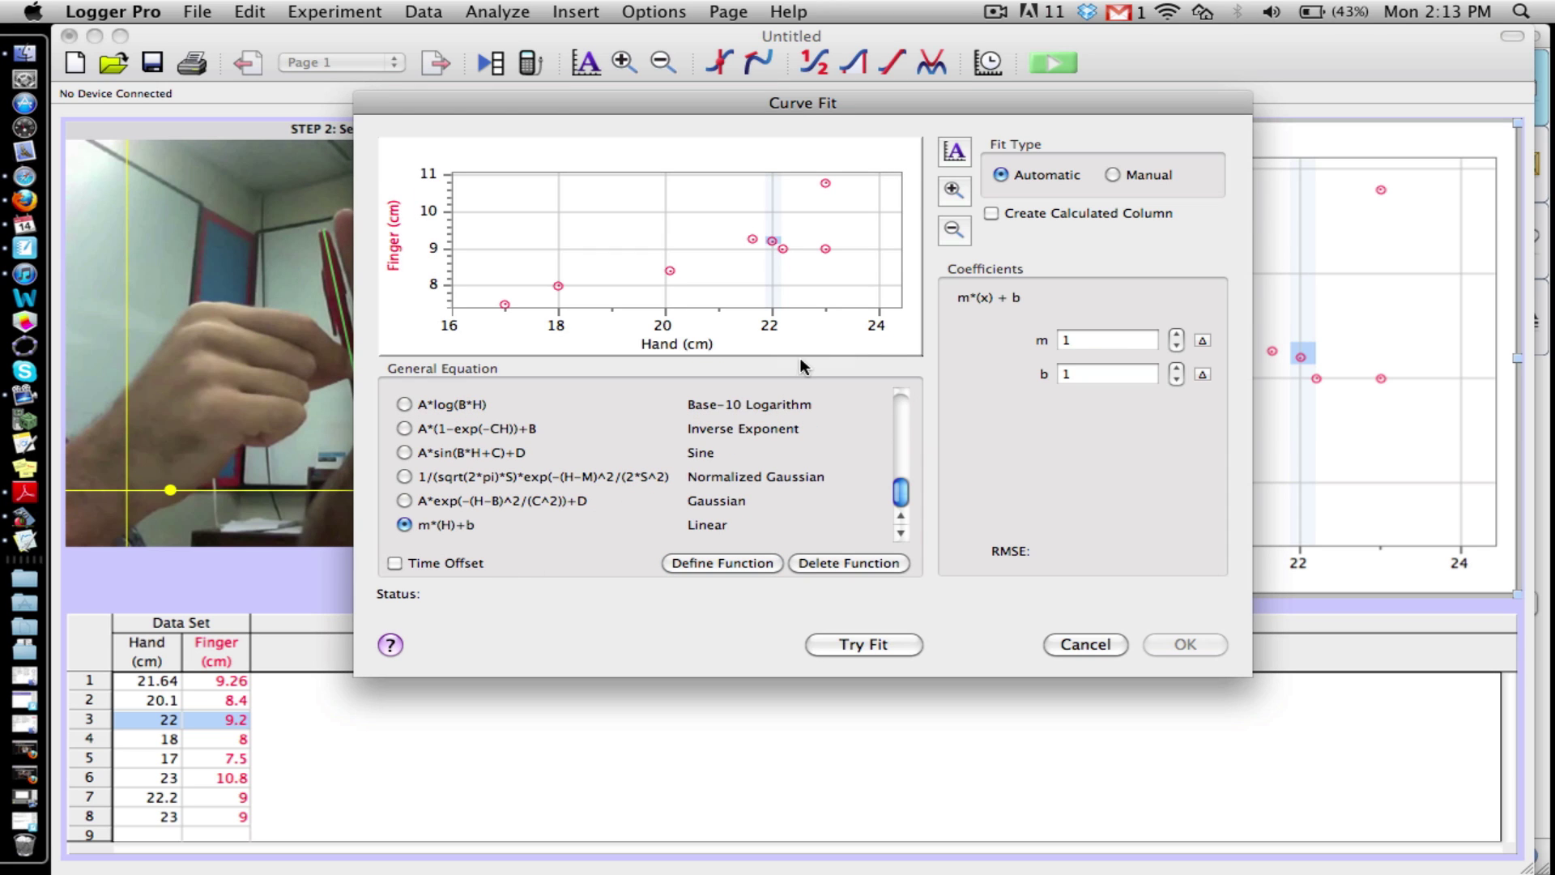
Enter manual coefficients m = .34 and b = 1.72 and accept the fit onto the graph
left_click(1071, 338)
key("Tab")
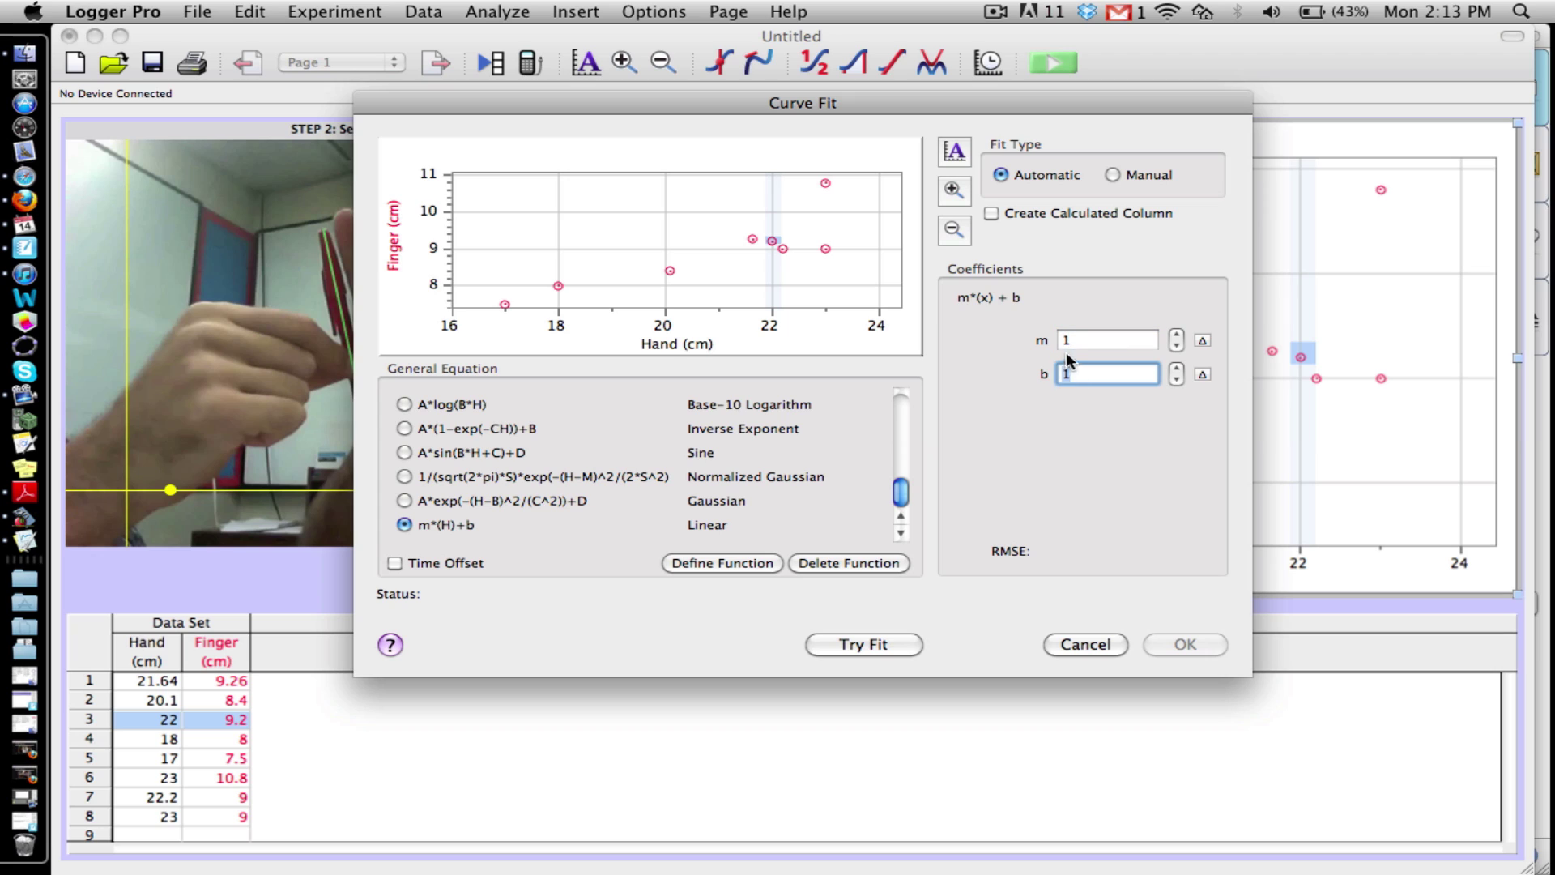
left_click(1072, 338)
key("BackSpace")
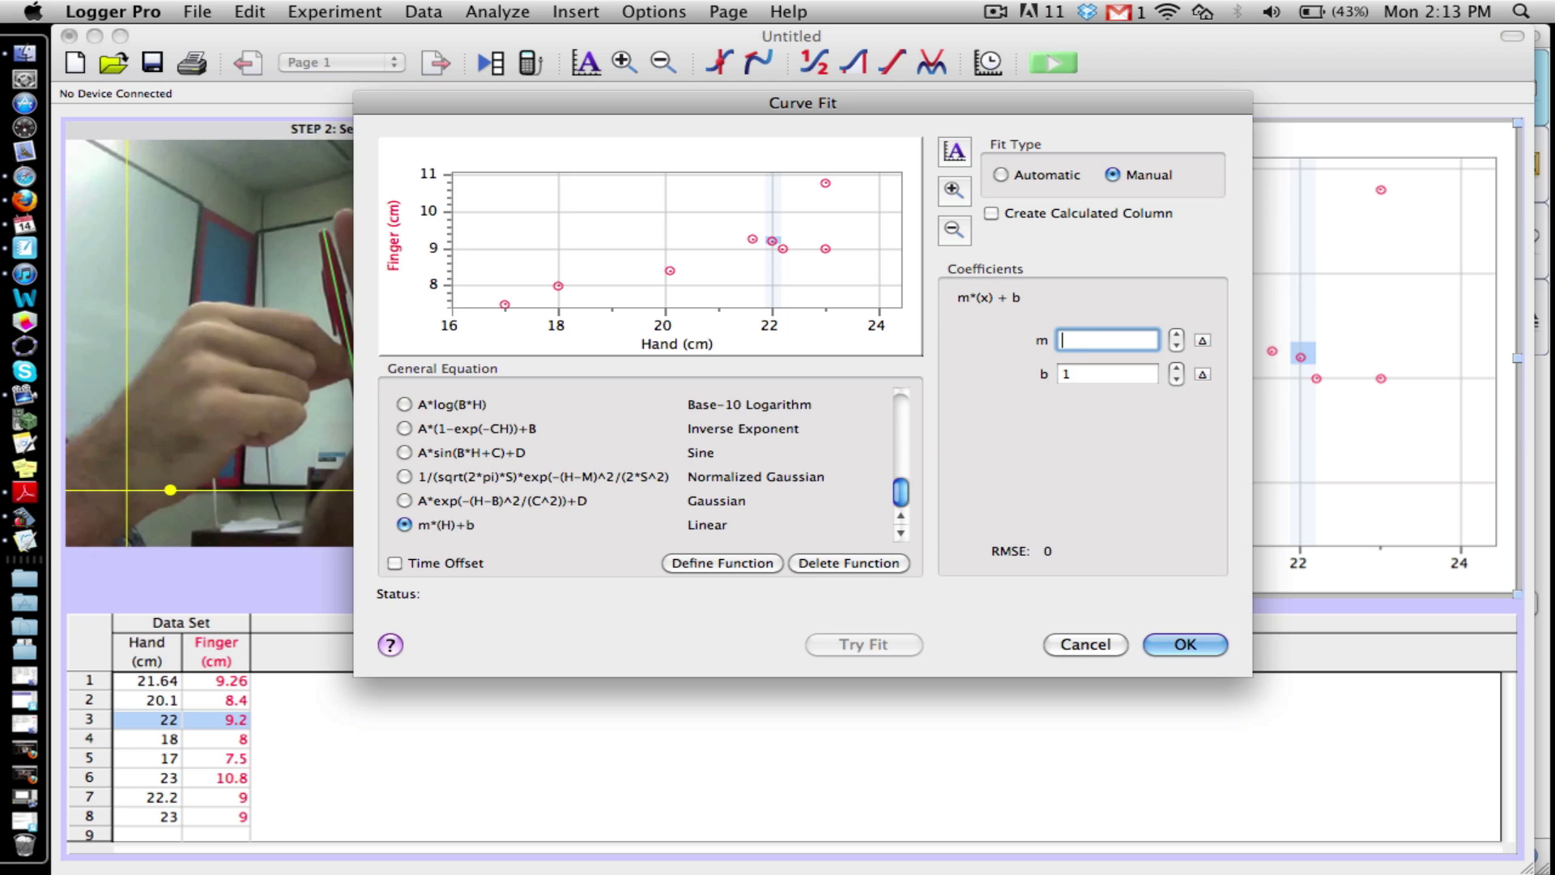
type(".34")
key("Tab")
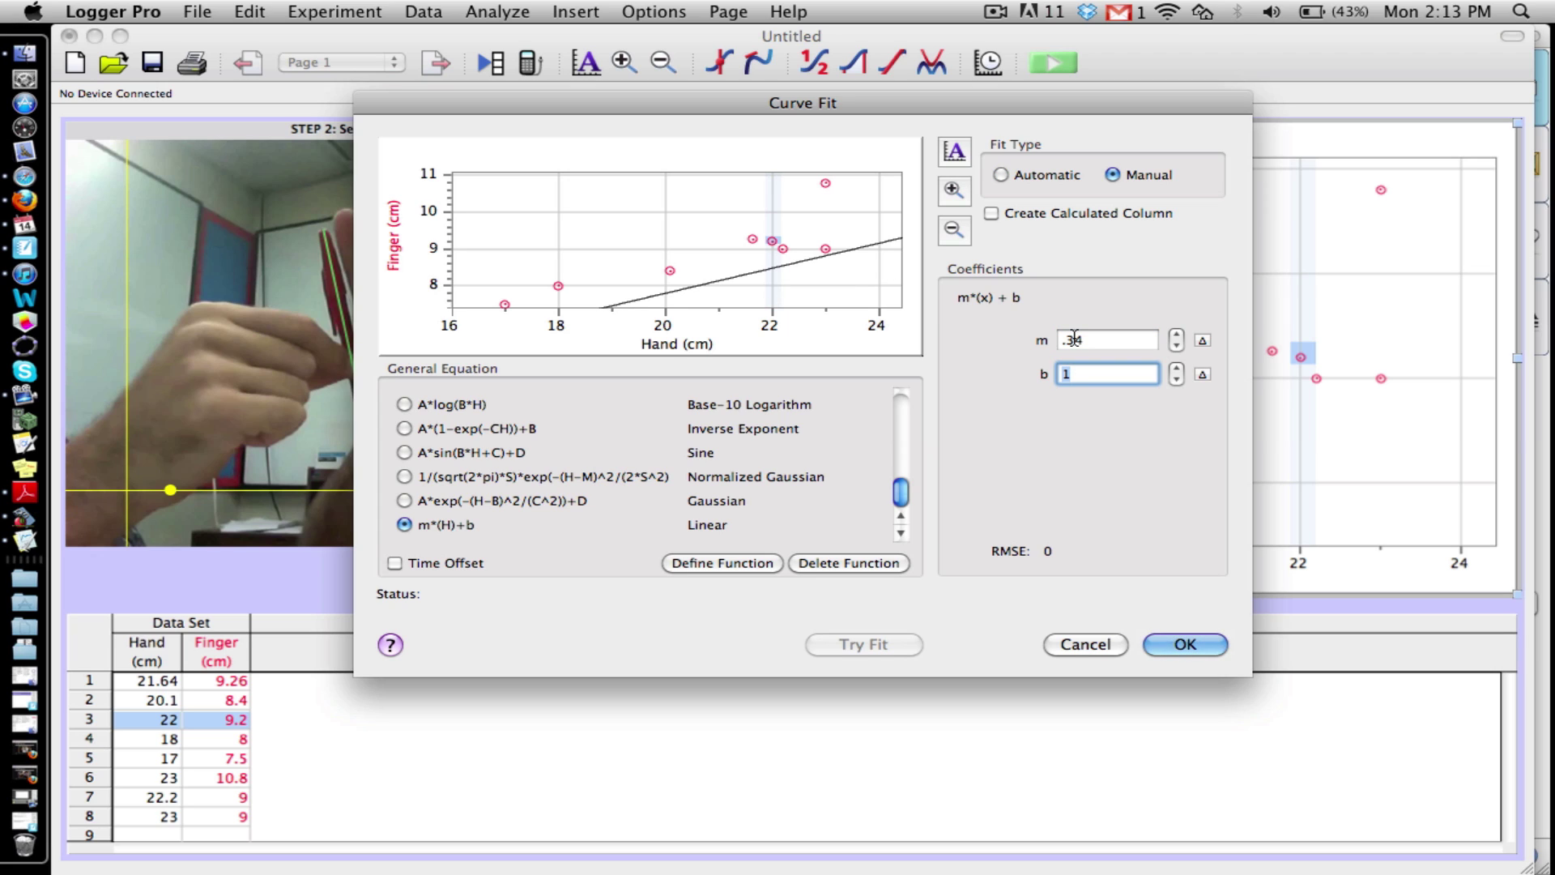
type("1.72")
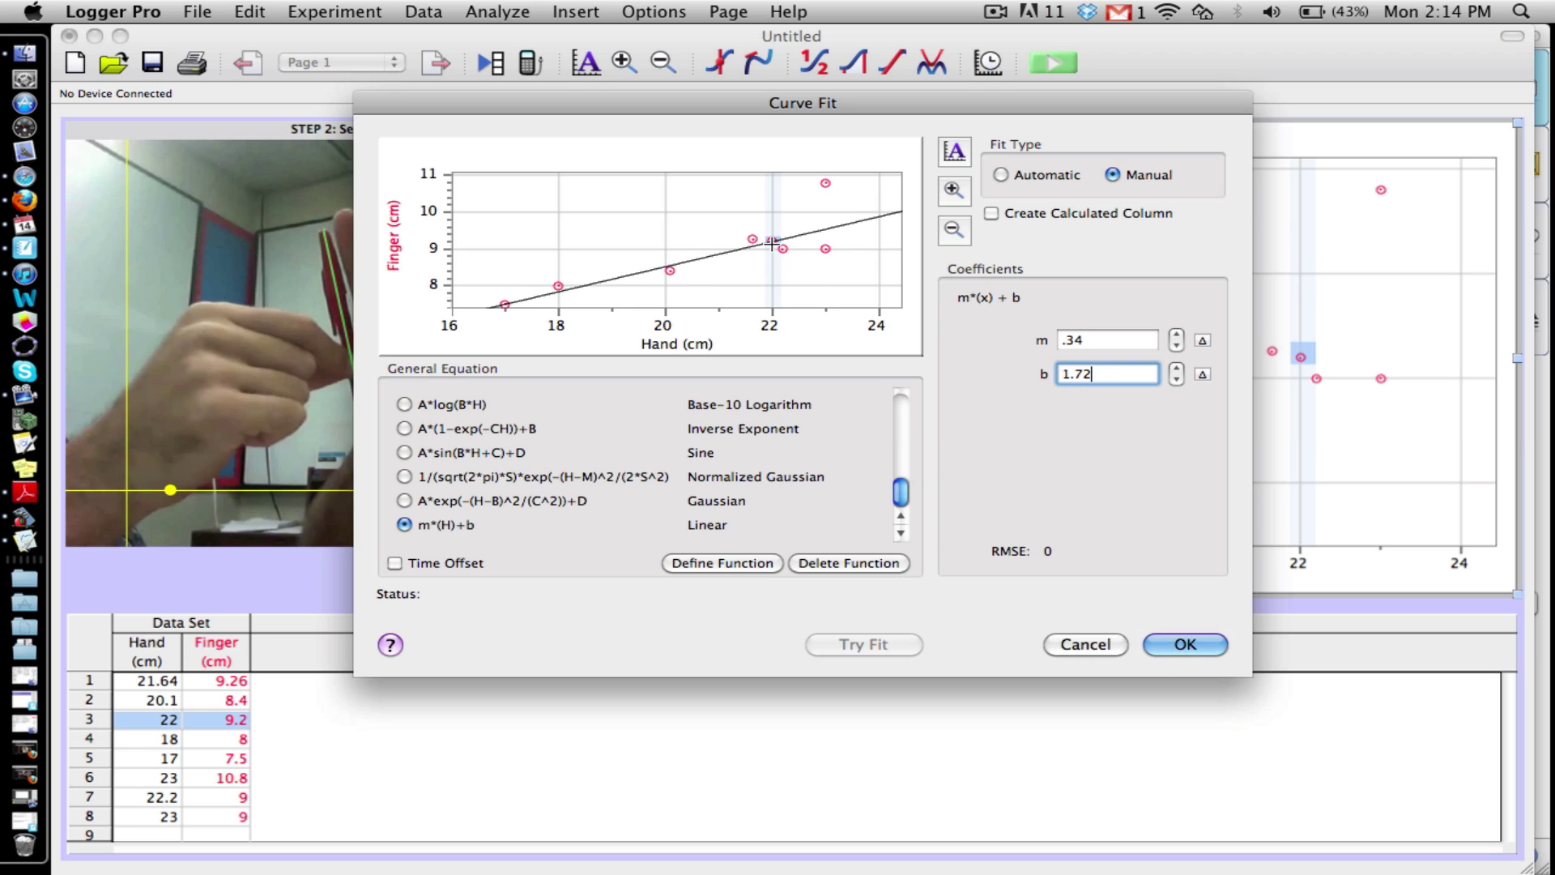
left_click(1188, 646)
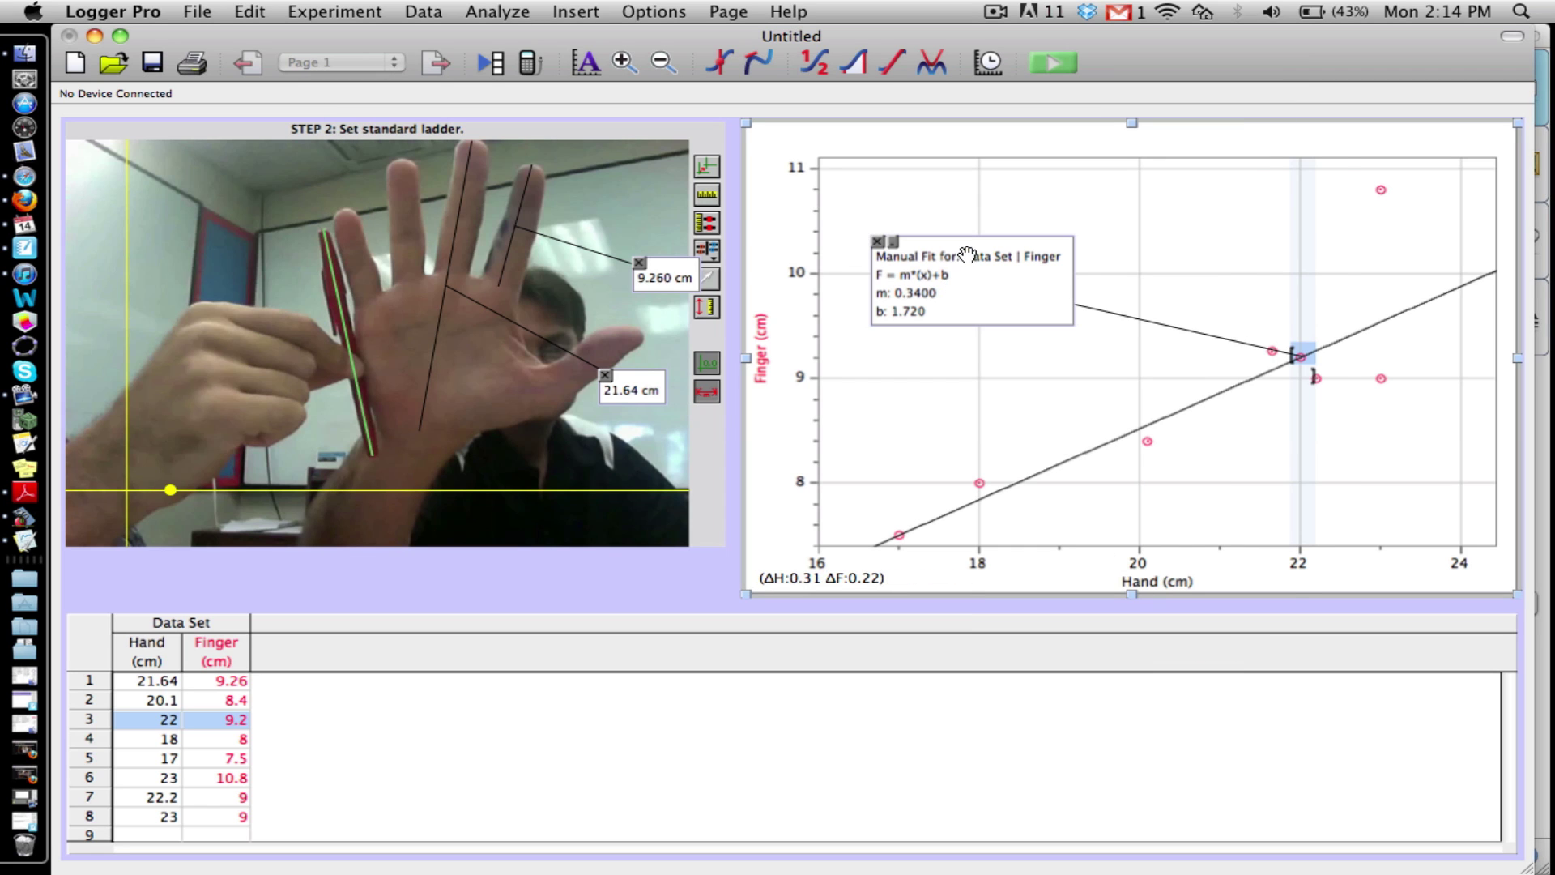
Drag the Manual Fit info box slightly upward on the graph
left_click_drag(968, 246, 969, 218)
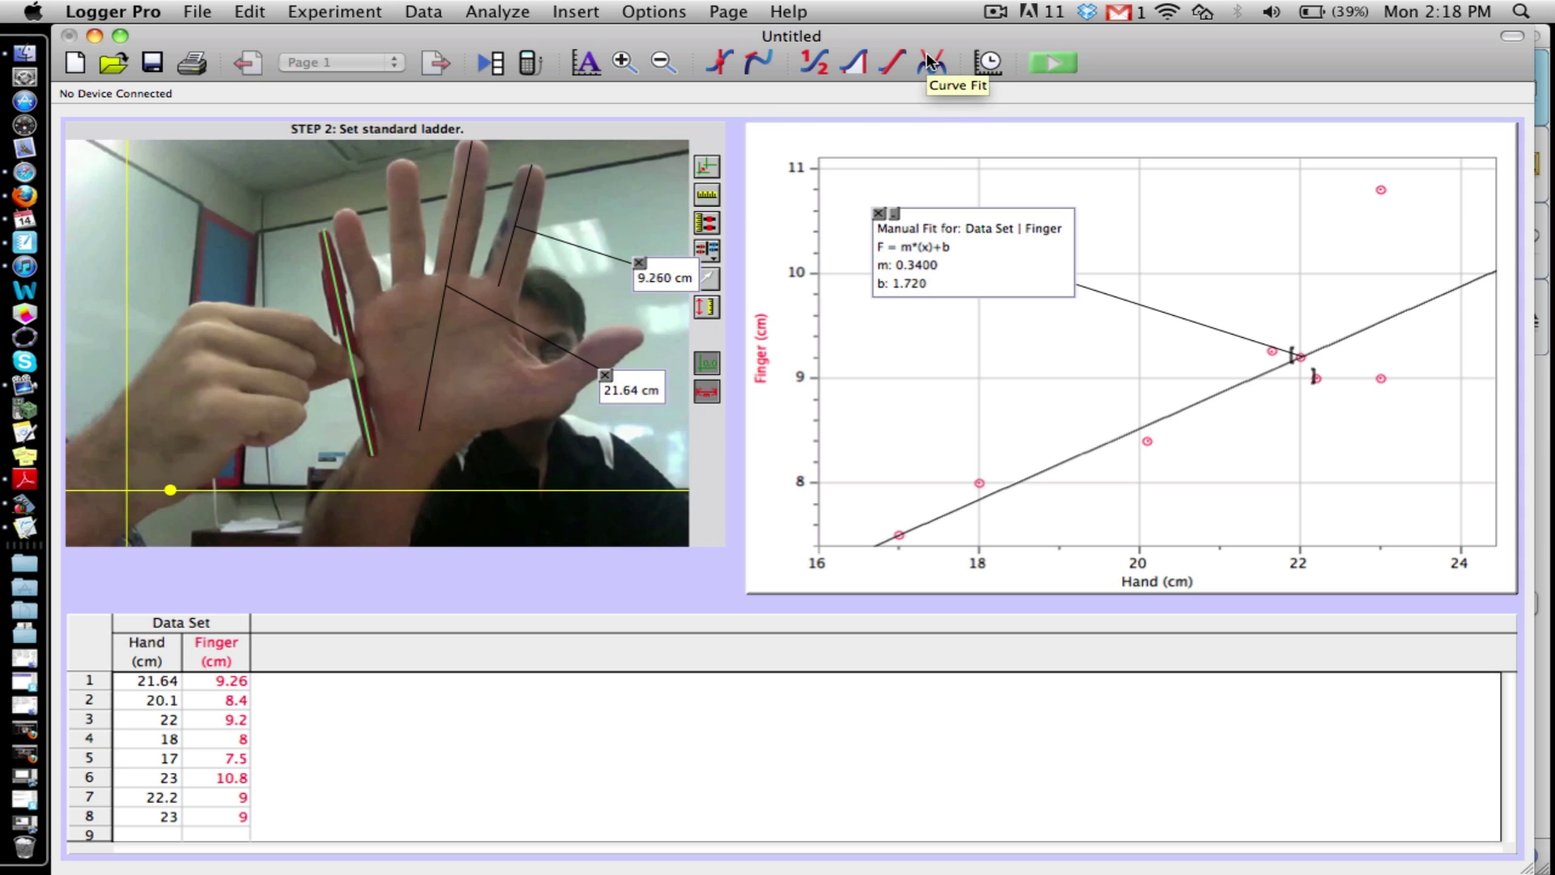
Run Try Fit with m*(H)+b for an auto fit (m 0.3668, b 1.241), placing its box below Manual Fit
left_click(839, 171)
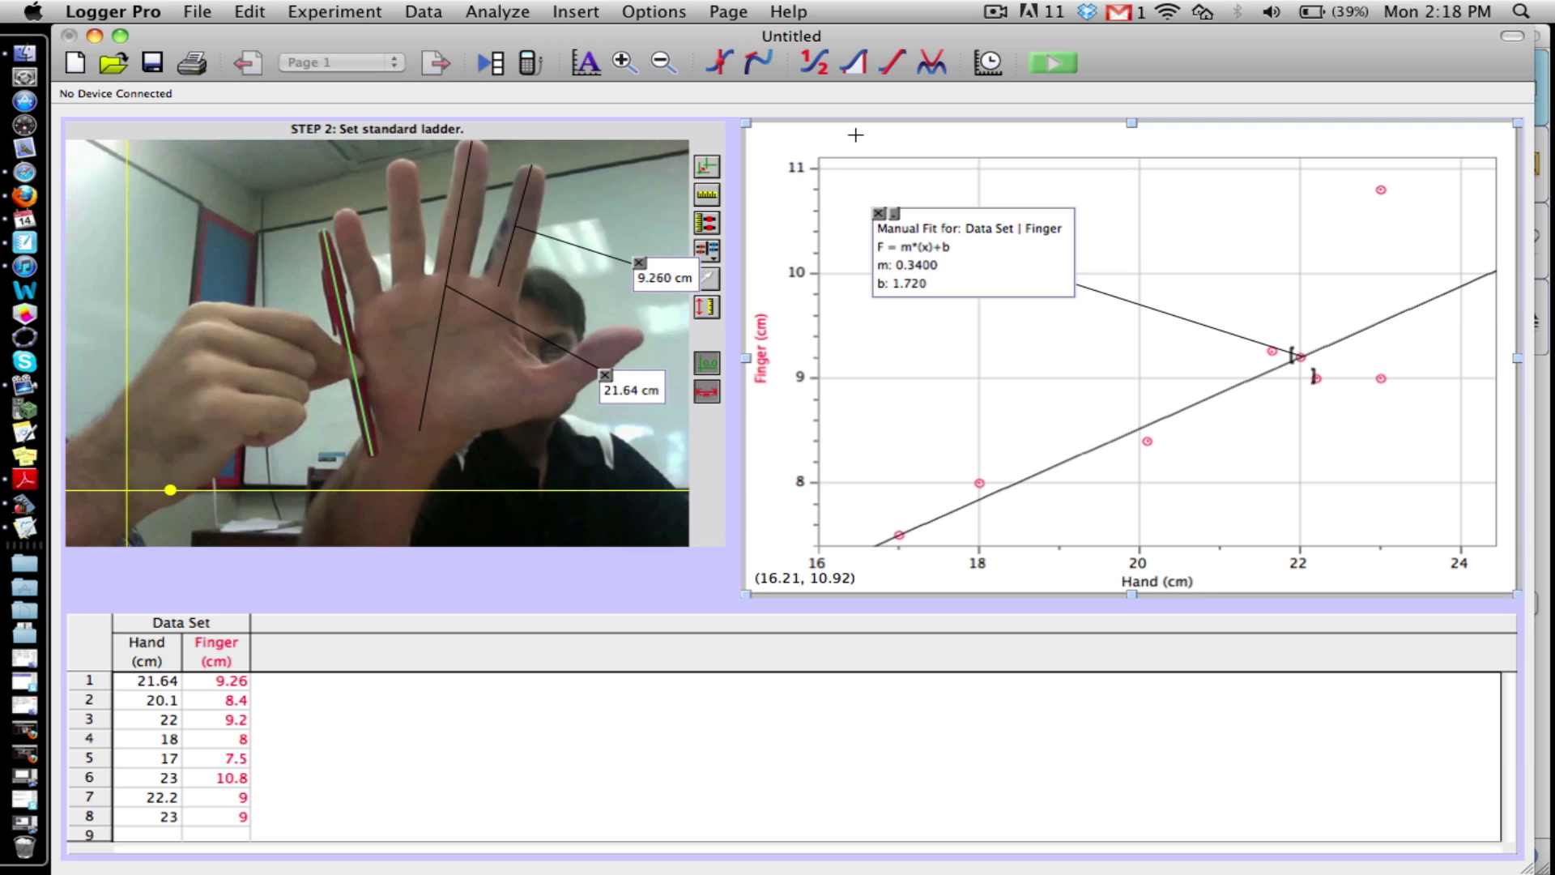
left_click(933, 65)
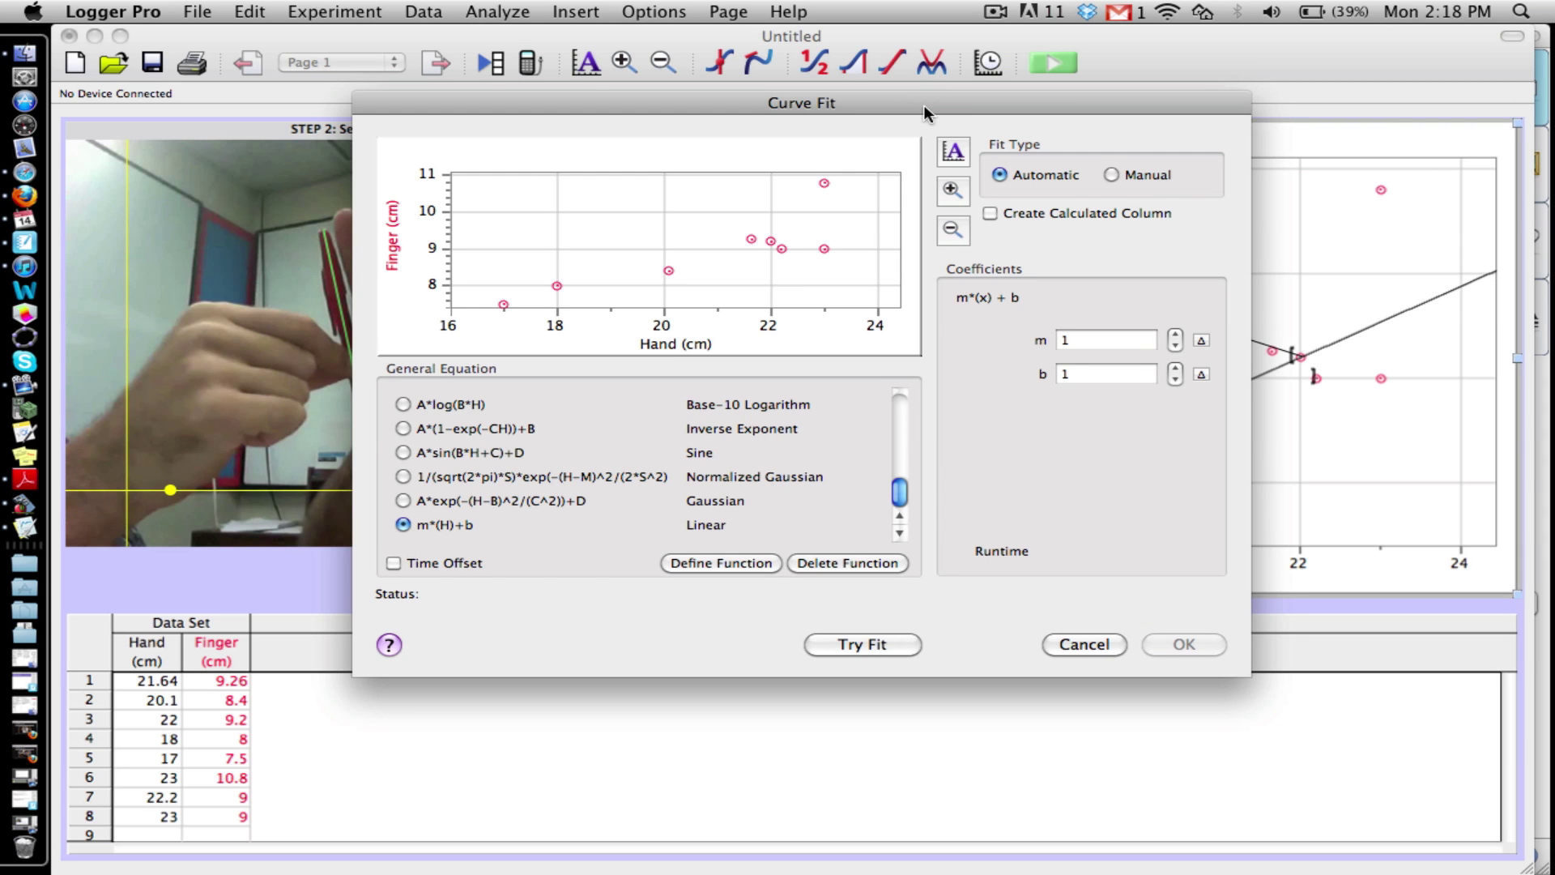
left_click_drag(923, 105, 848, 138)
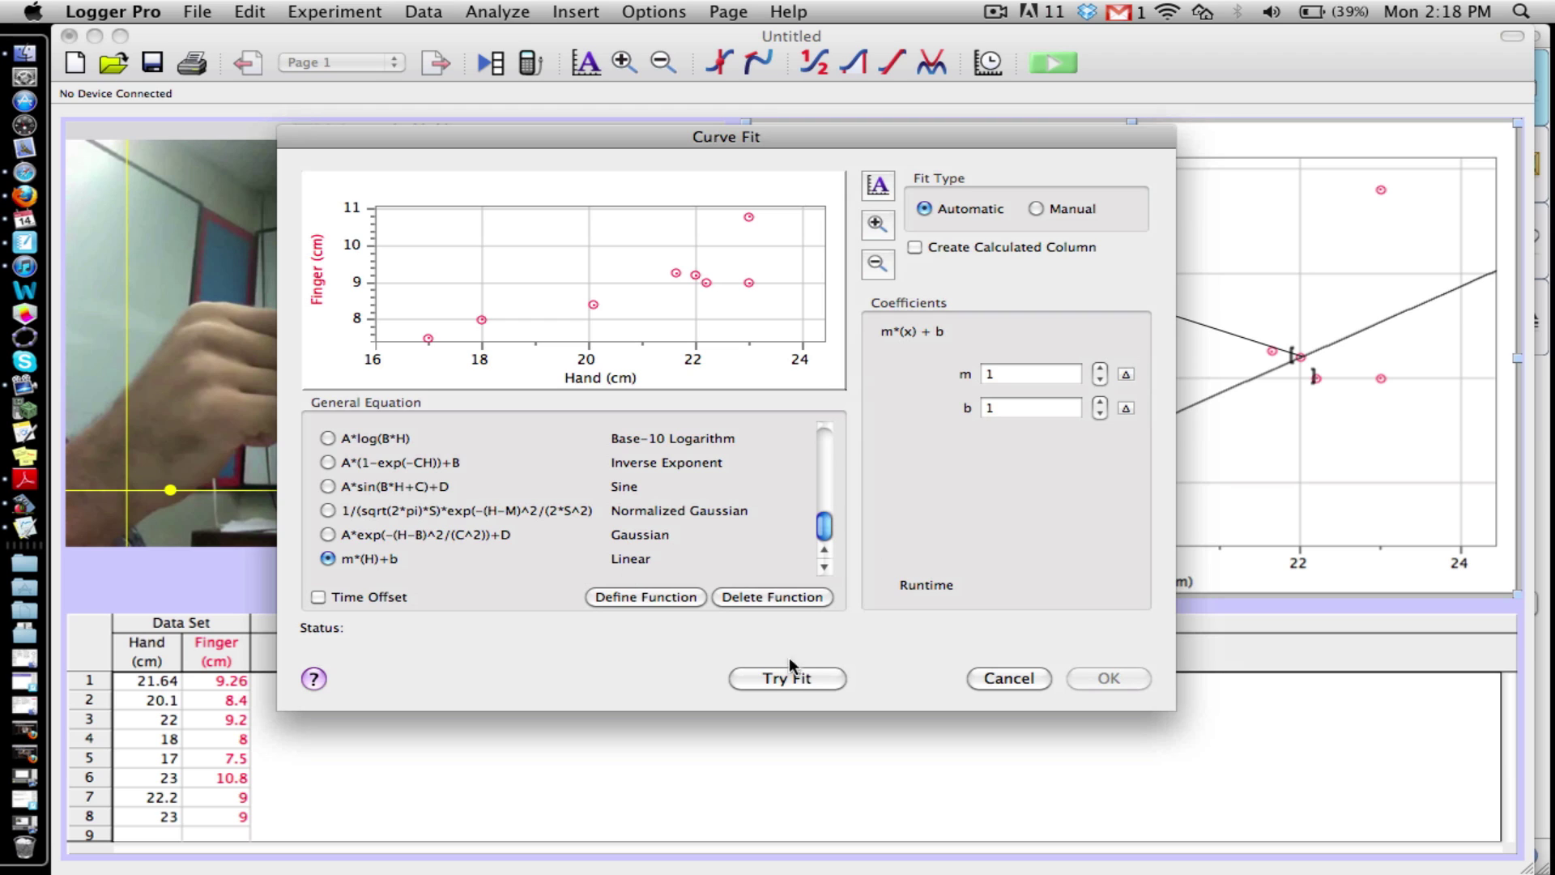
left_click(769, 679)
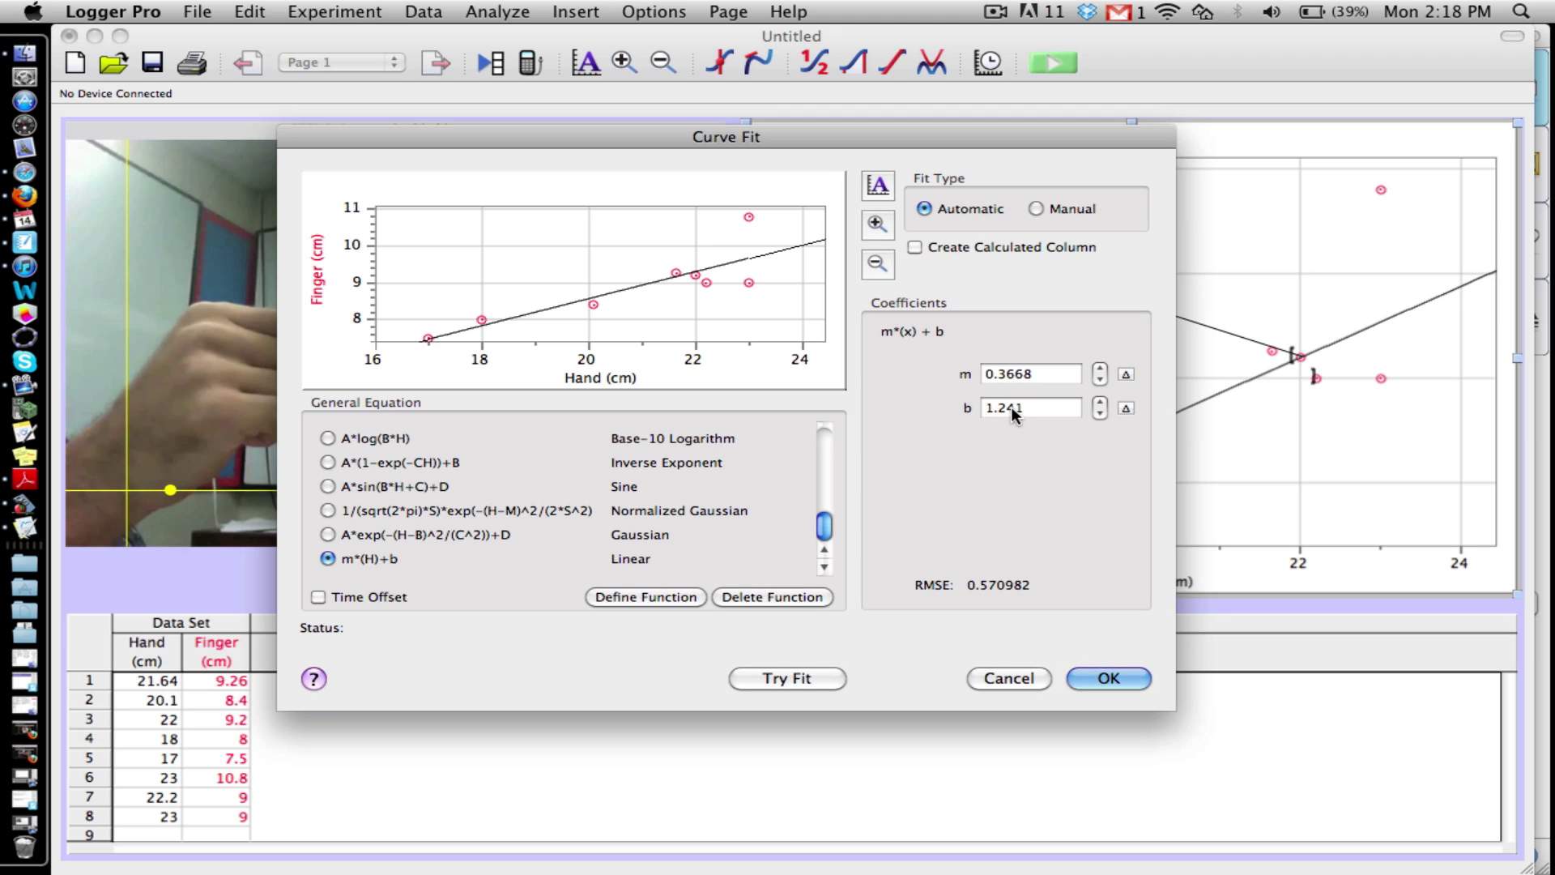
left_click(1109, 678)
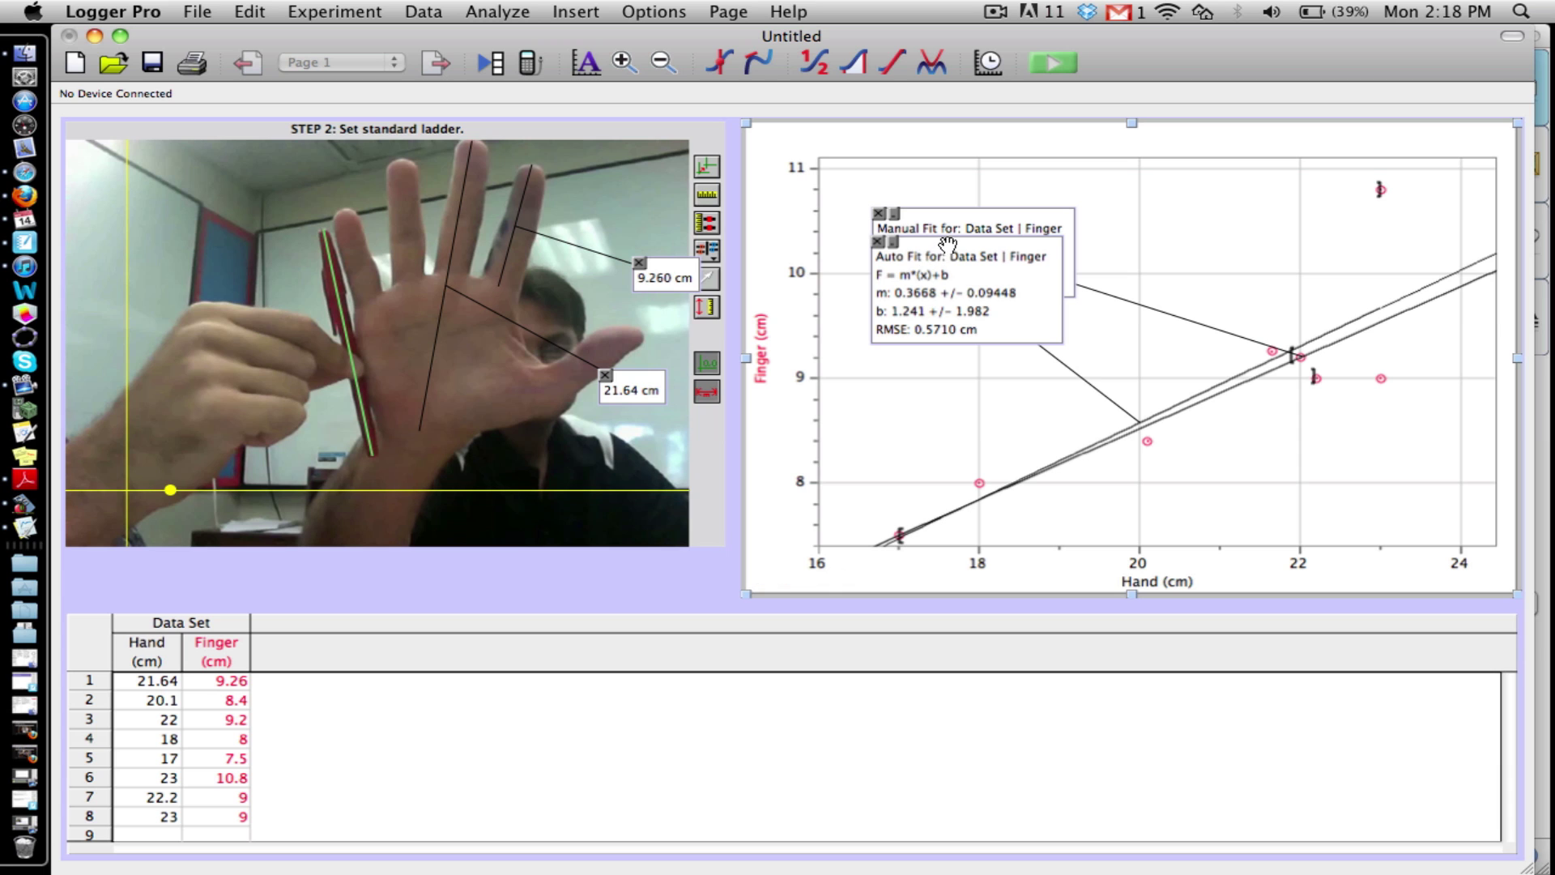
left_click_drag(948, 244, 926, 344)
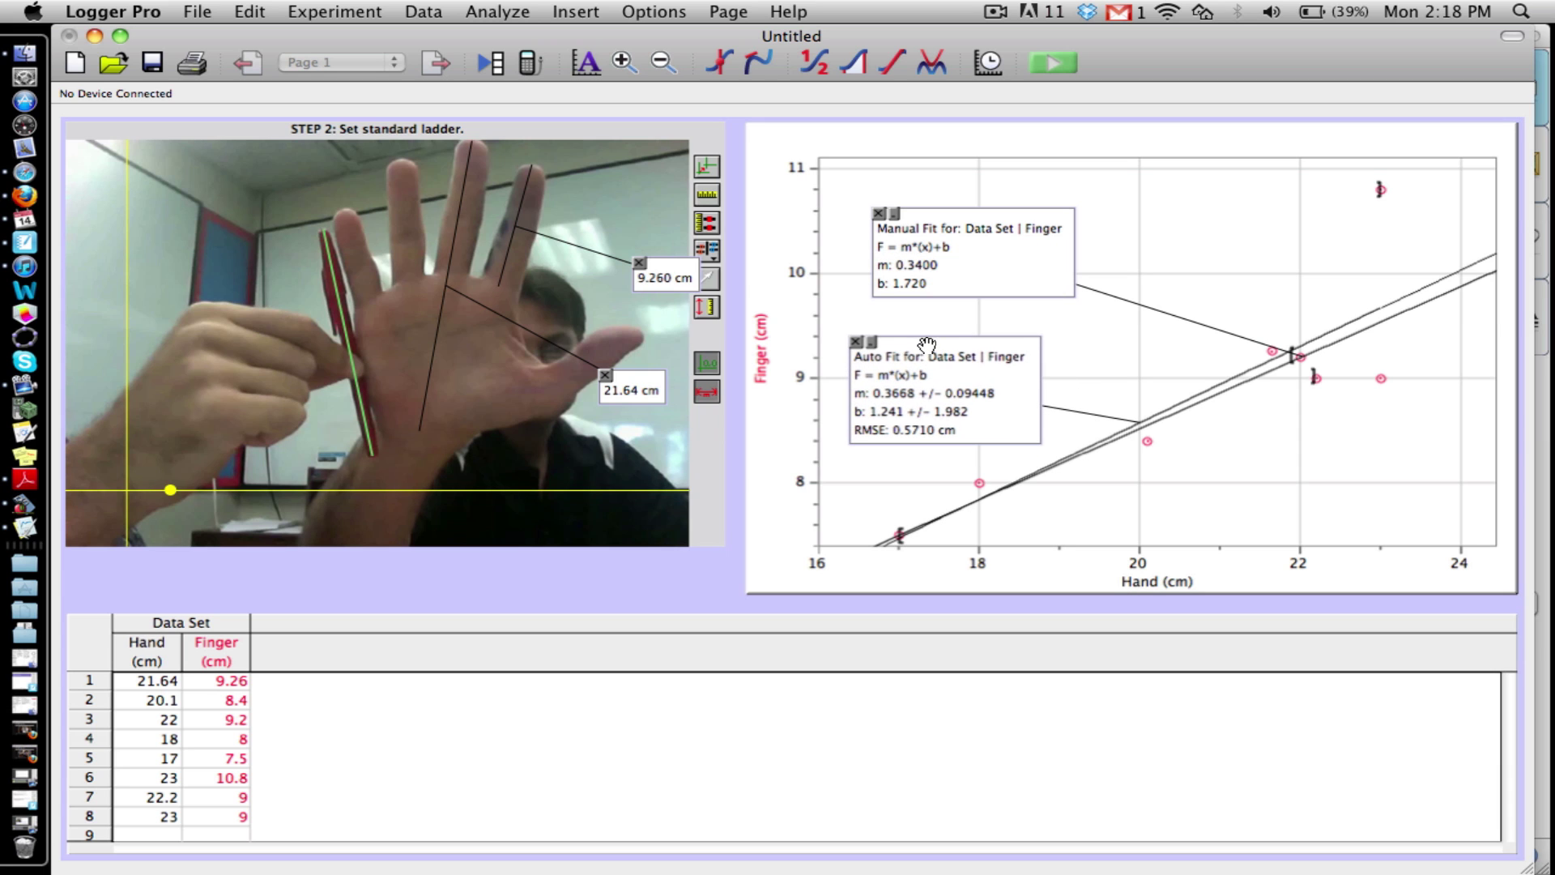